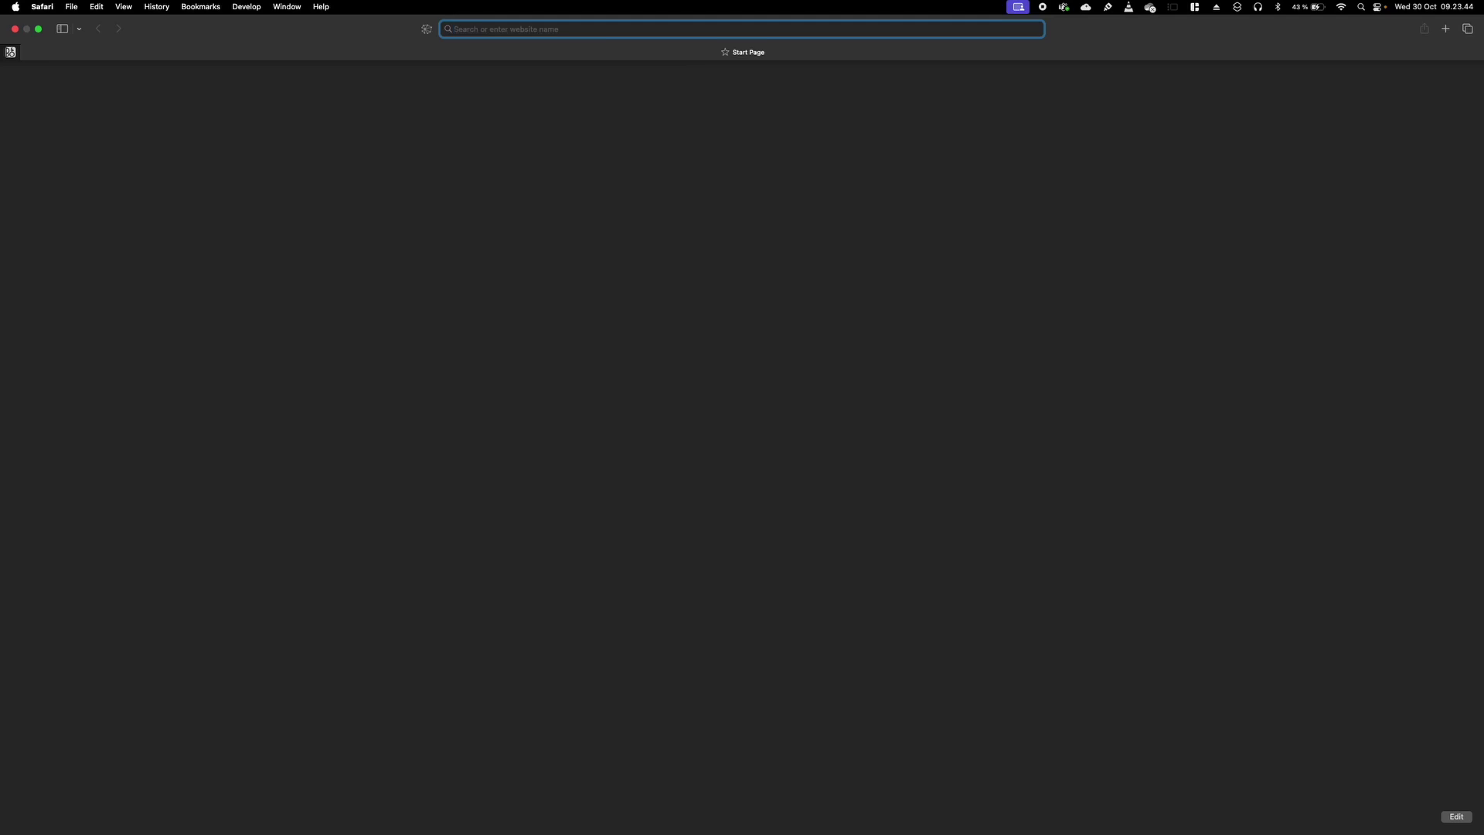
type("homeassistant.local:8123")
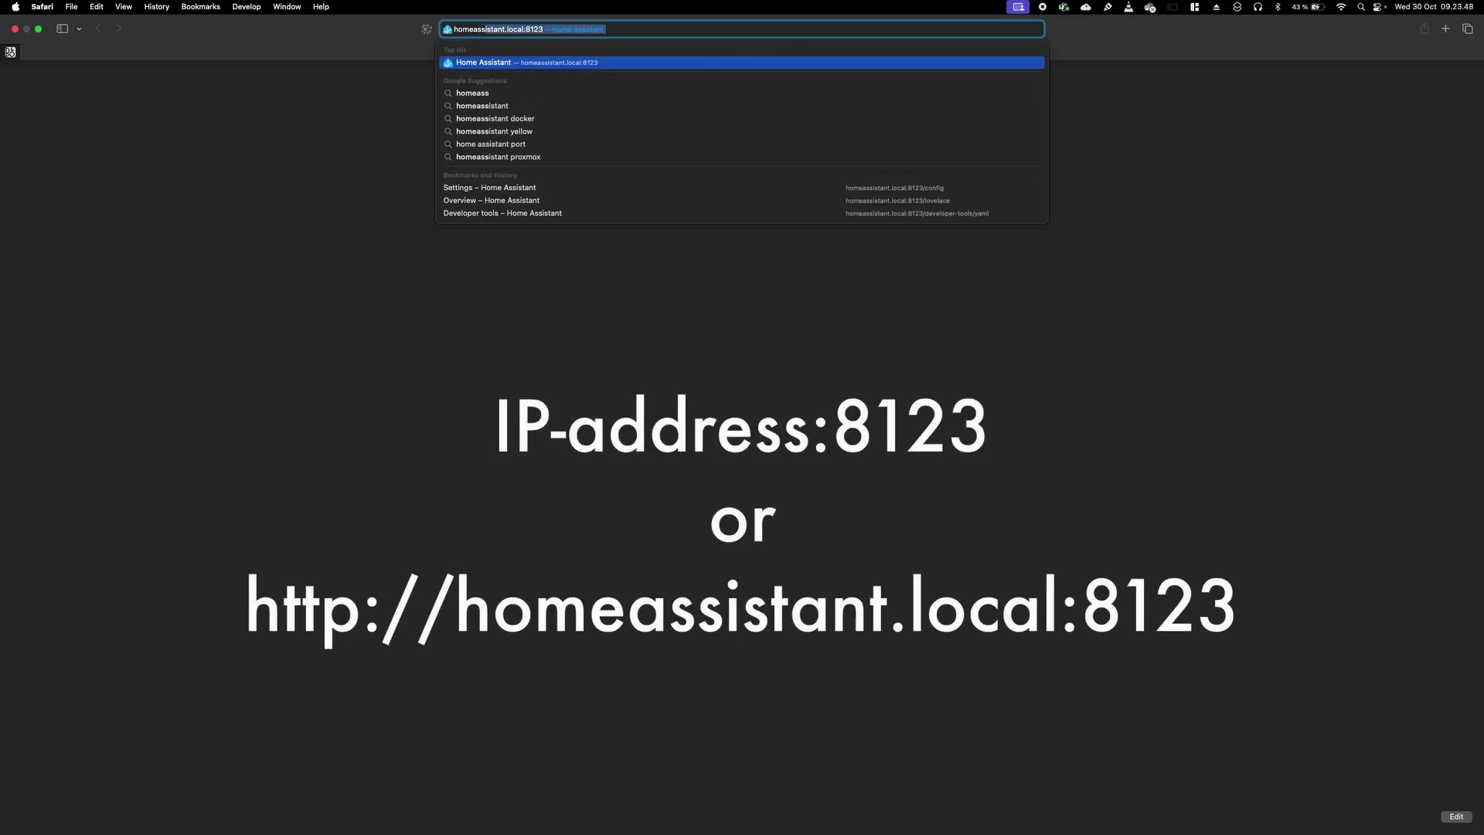
- Load homeassistant.local:8123 in Safari to reach the Welcome onboarding page
key("Right")
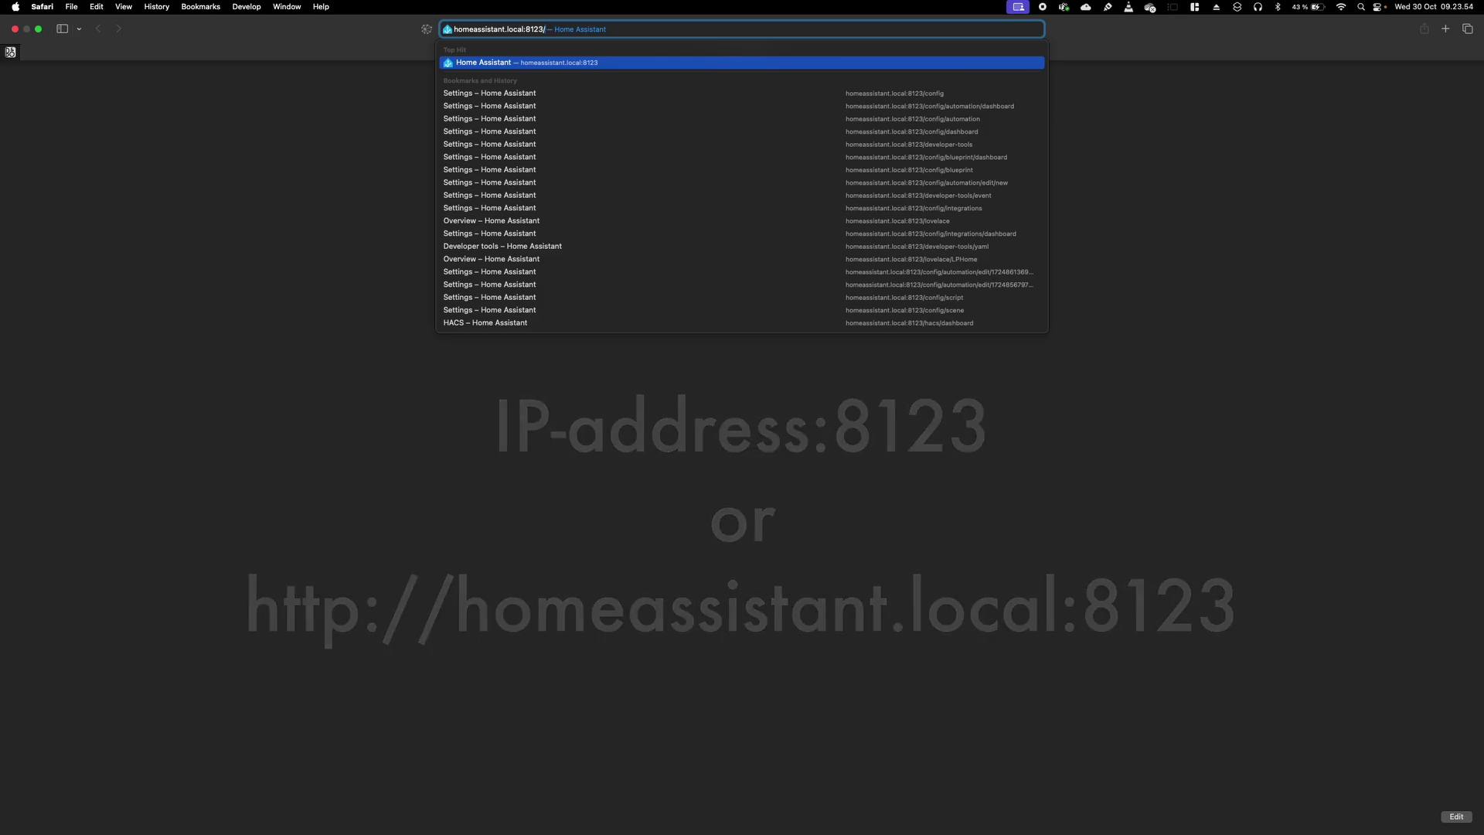
key("Return")
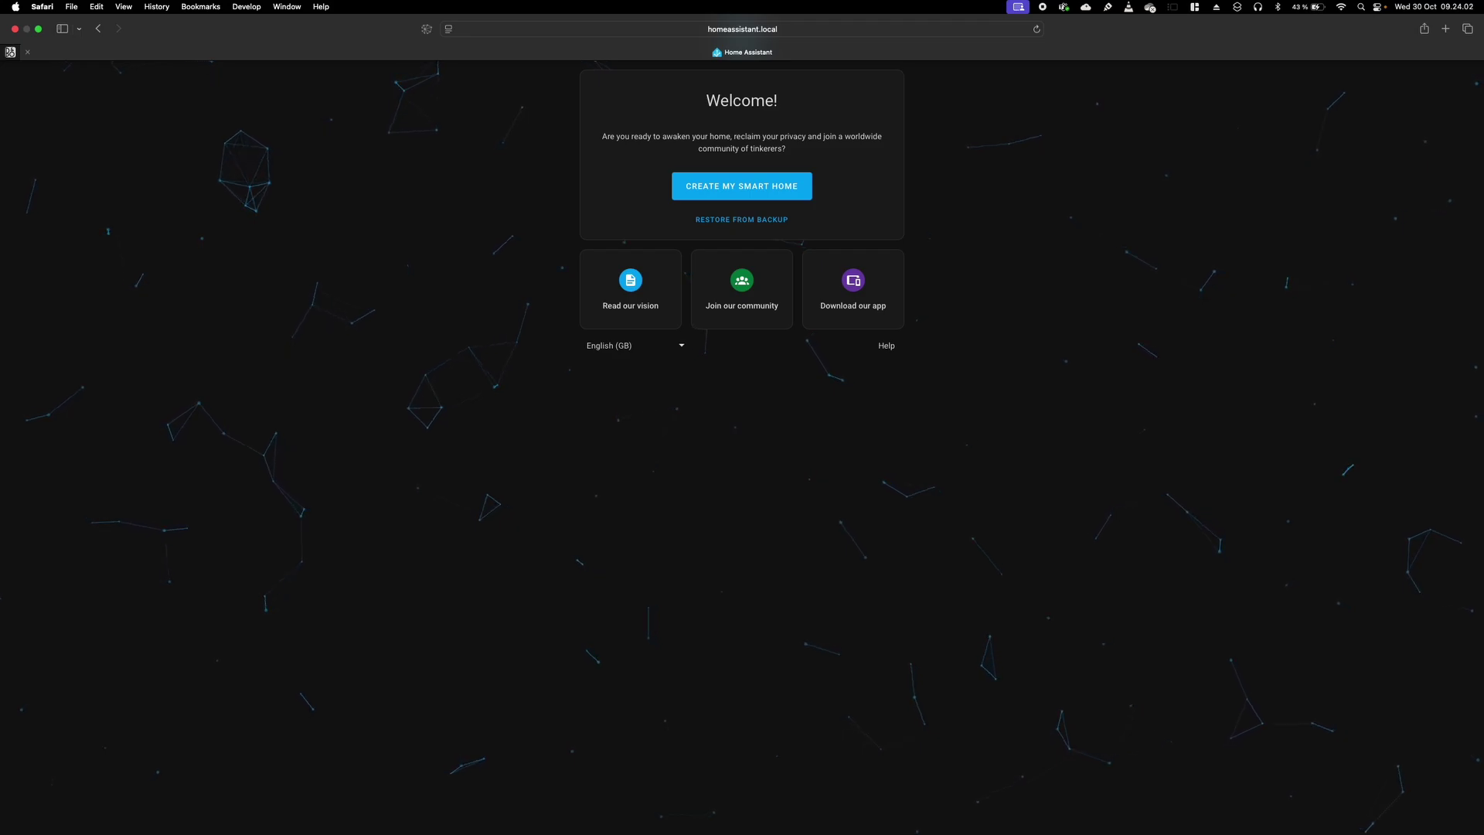
- Start a new smart home and create the first user with name, username and confirmed password
left_click(755, 195)
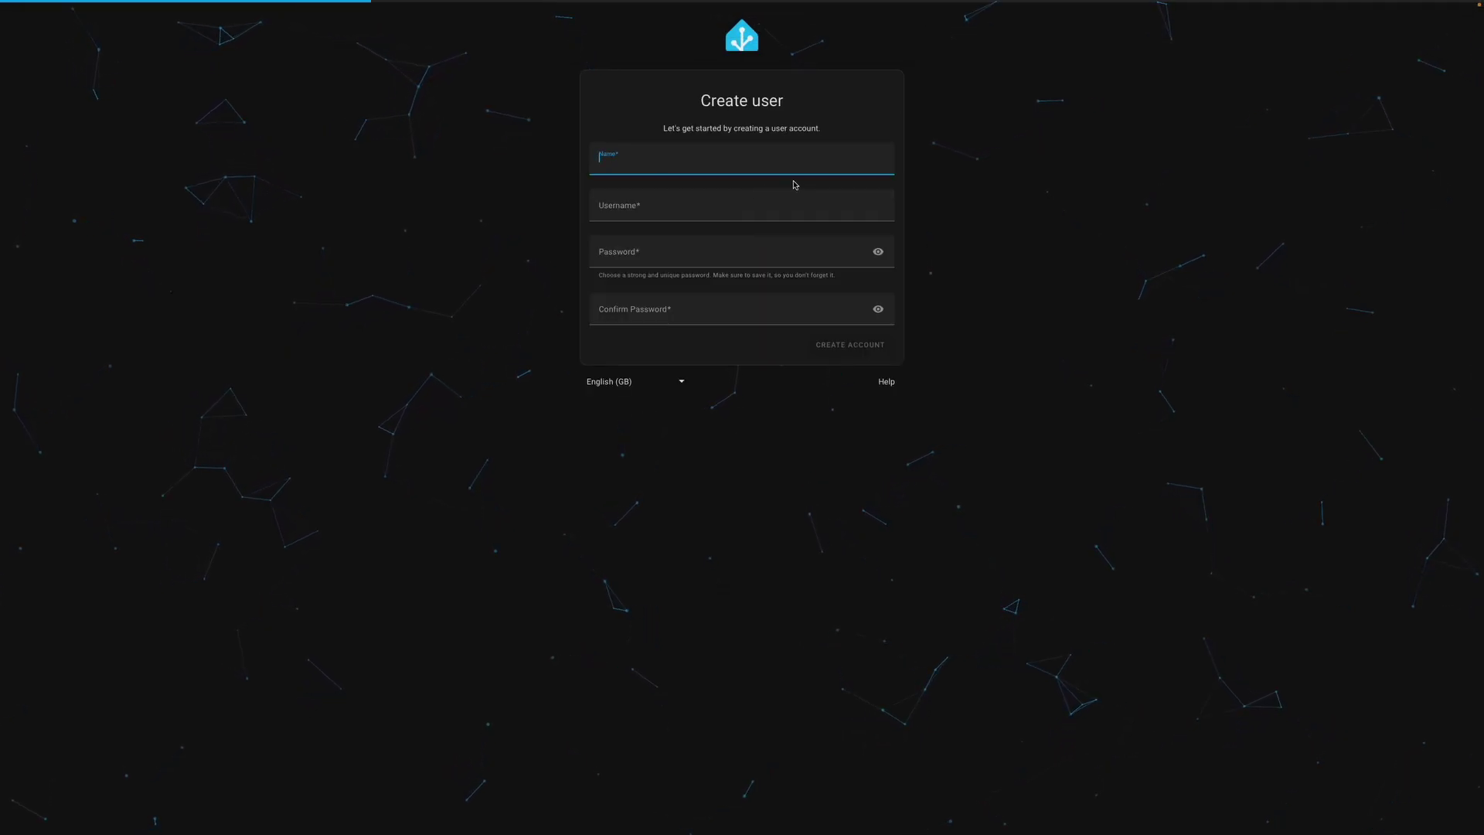
type("christian")
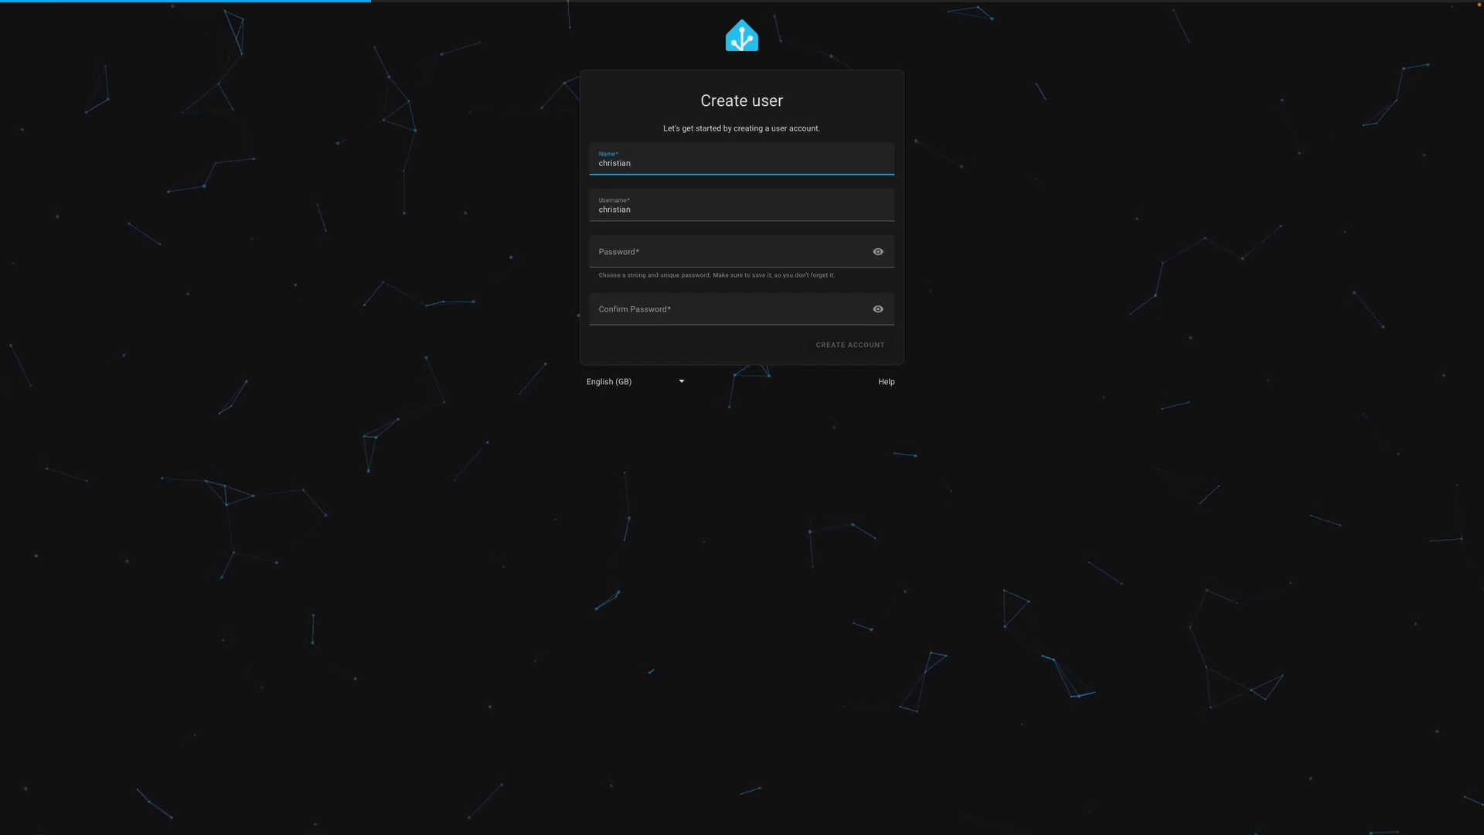
left_click(774, 257)
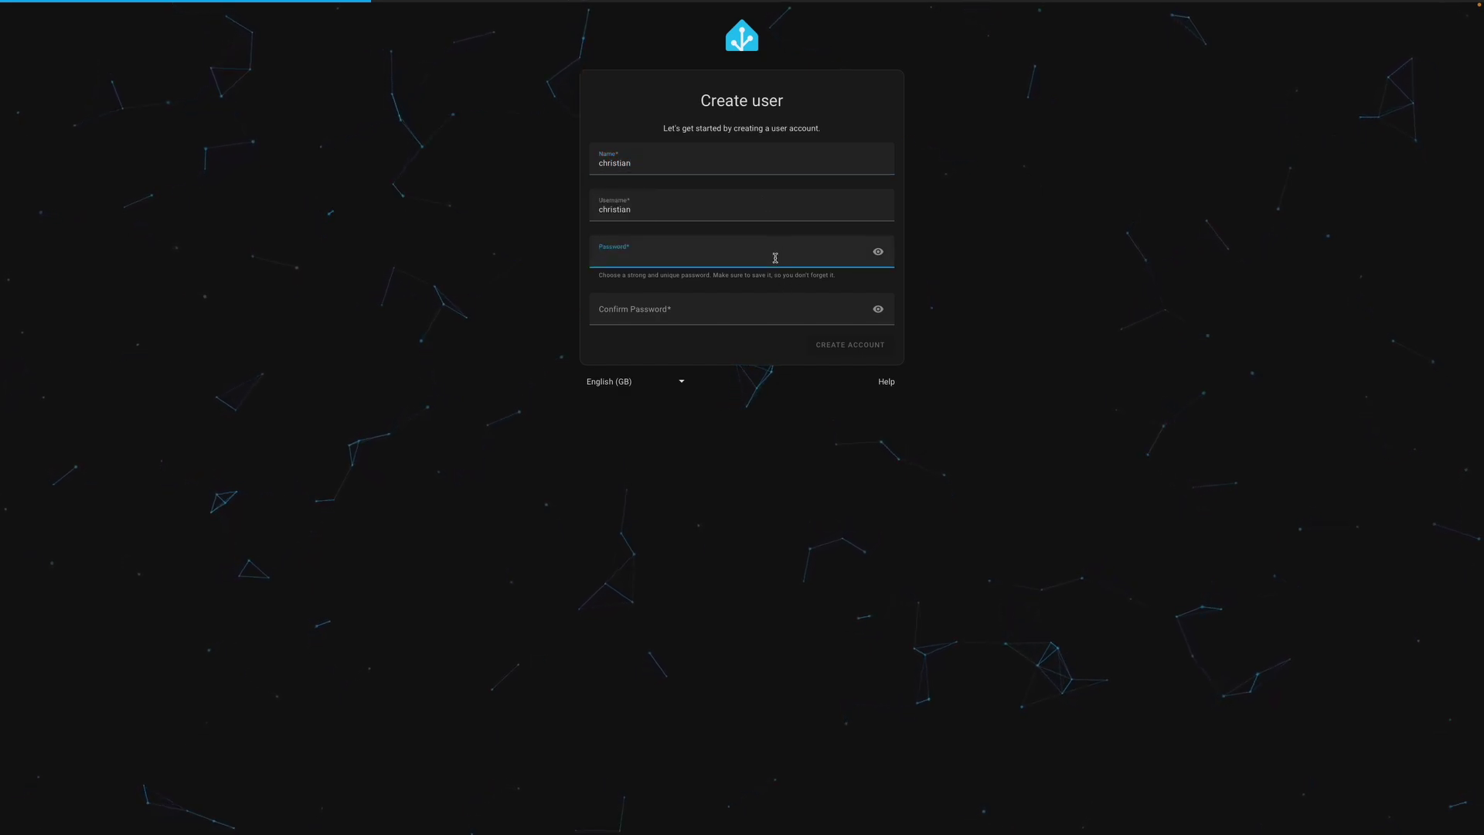
left_click(743, 313)
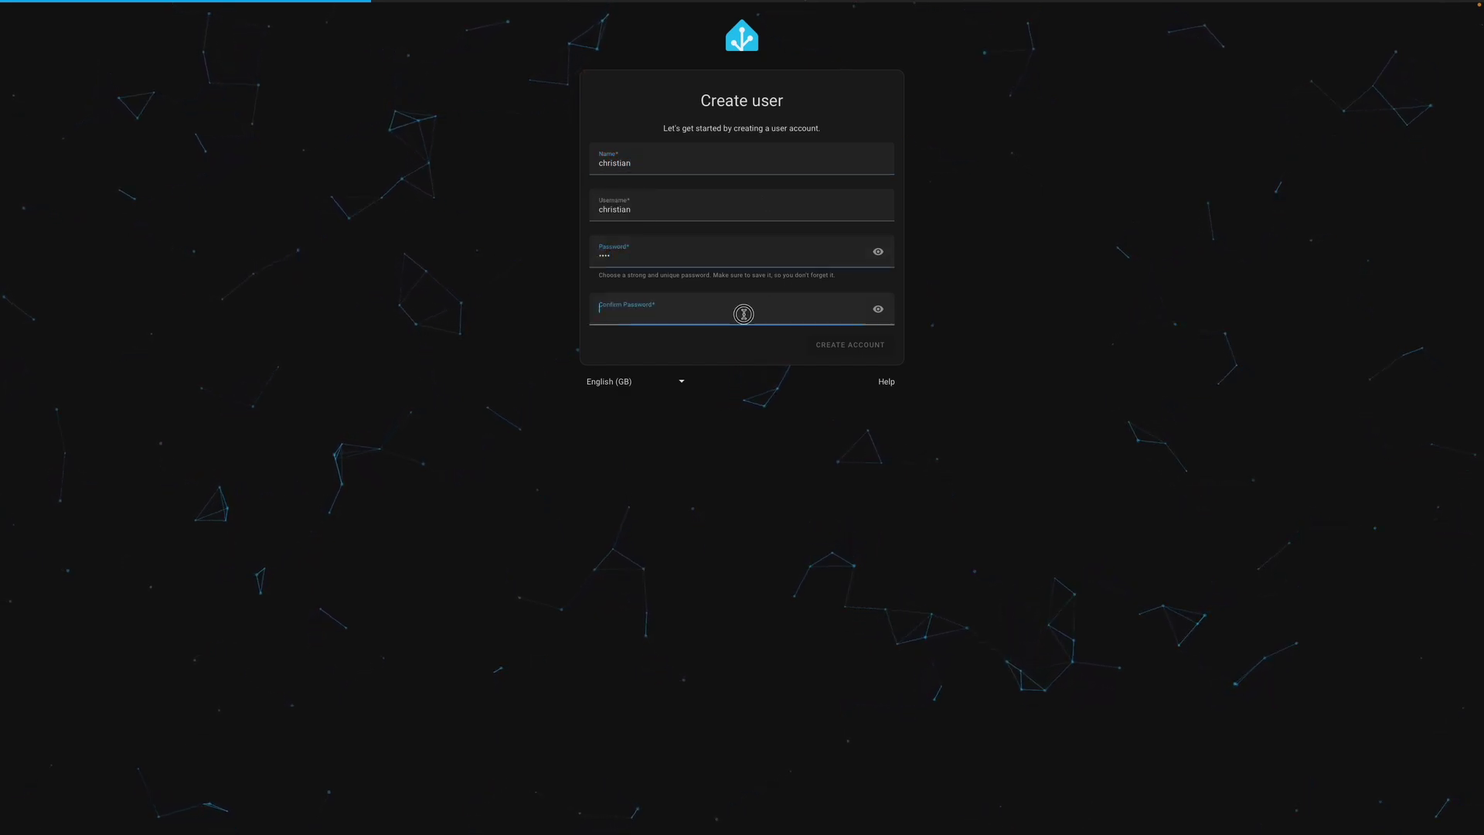
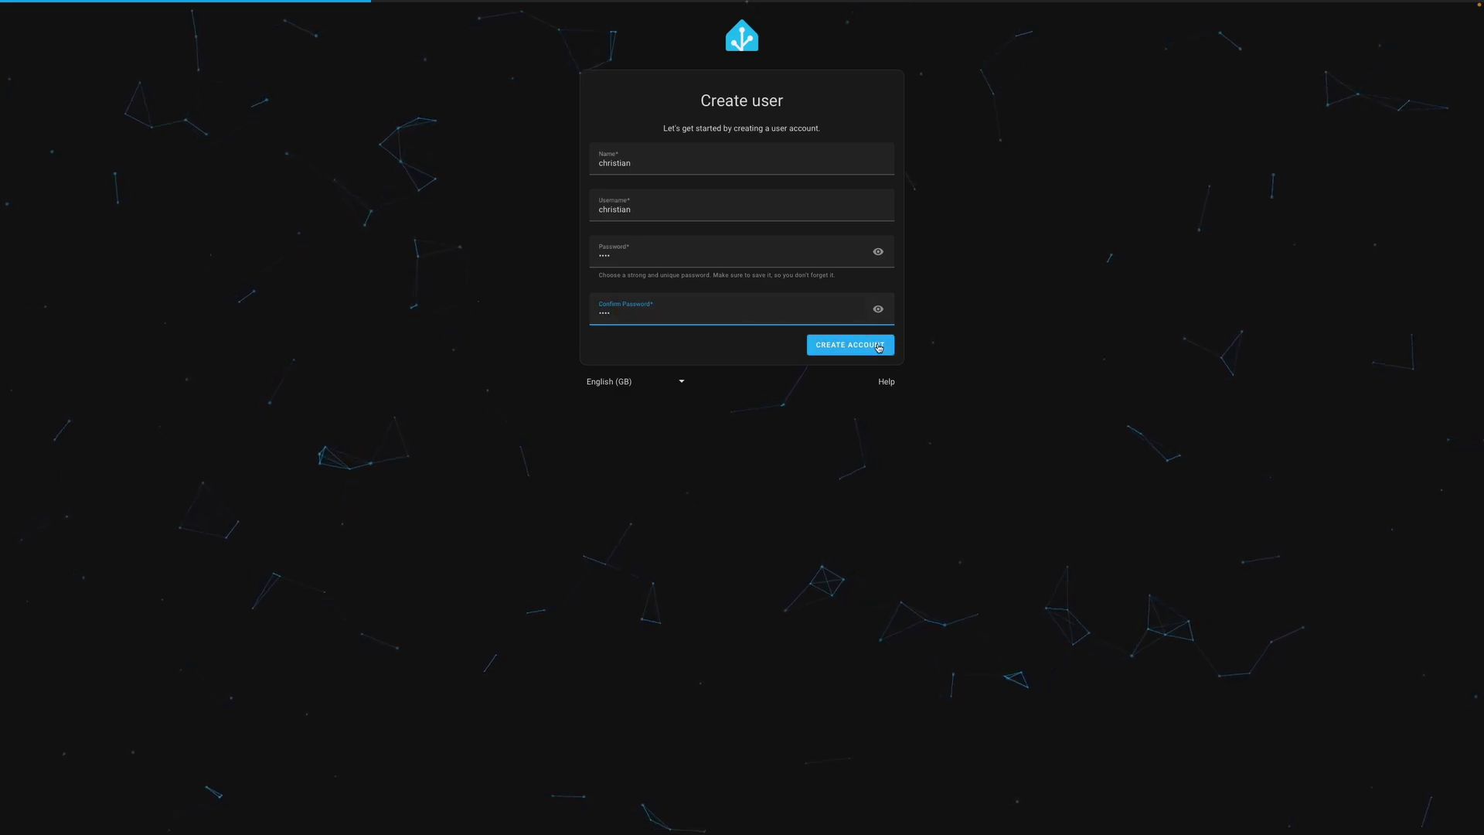
left_click(878, 348)
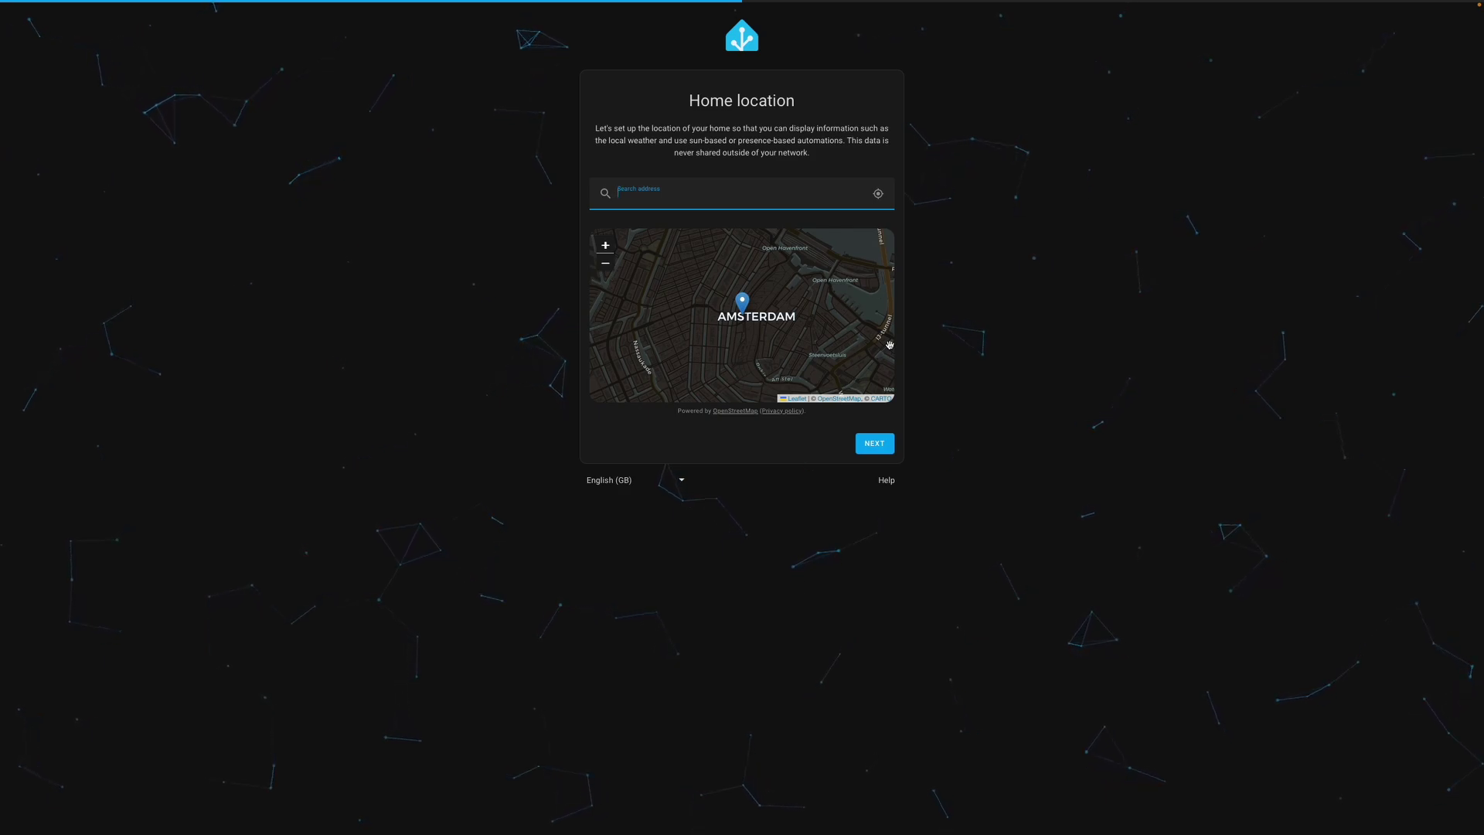
type("struer")
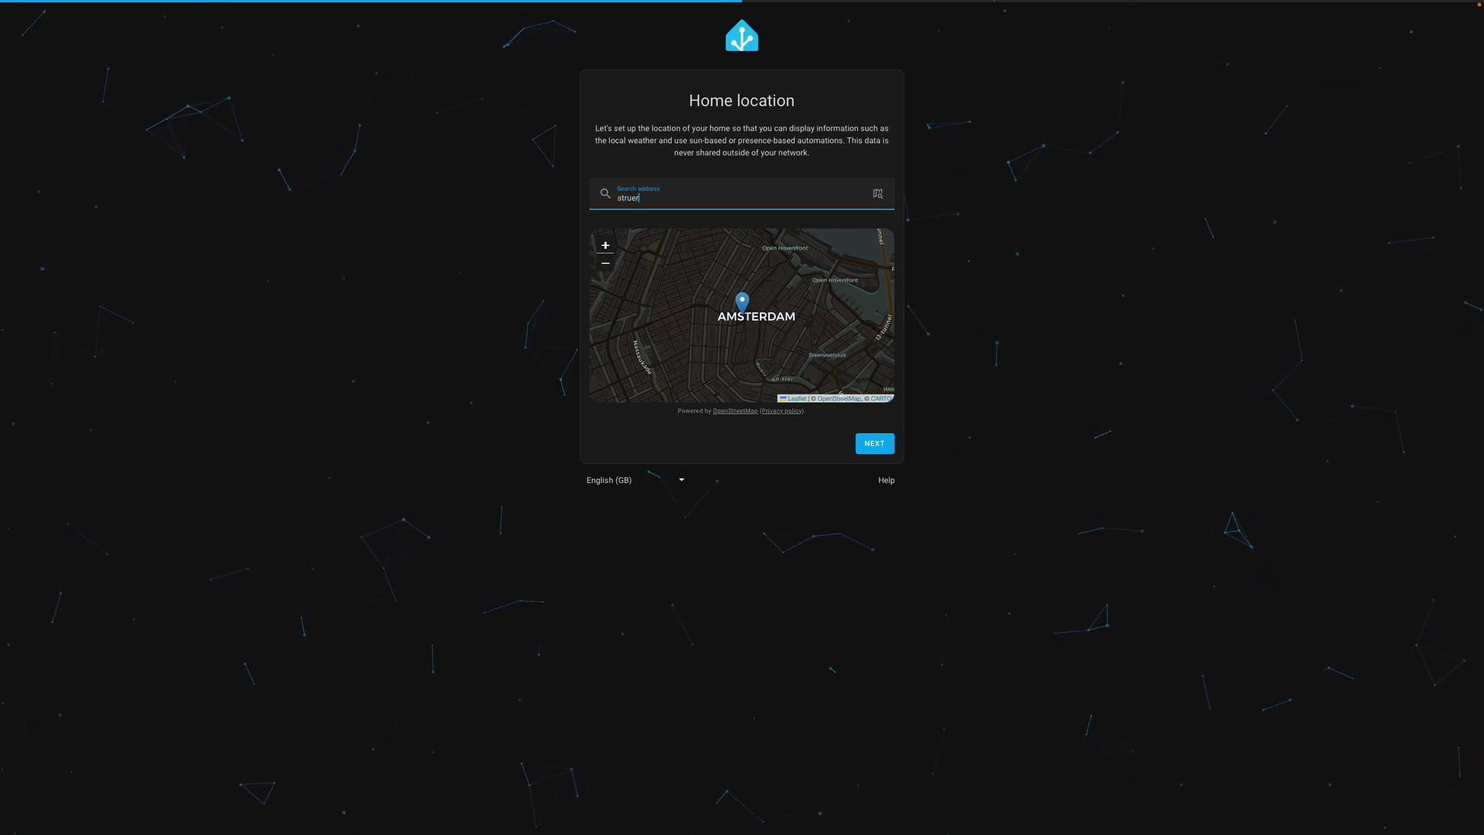
- Set Struer, Struer Municipality as the home location and continue with all analytics off
key("Return")
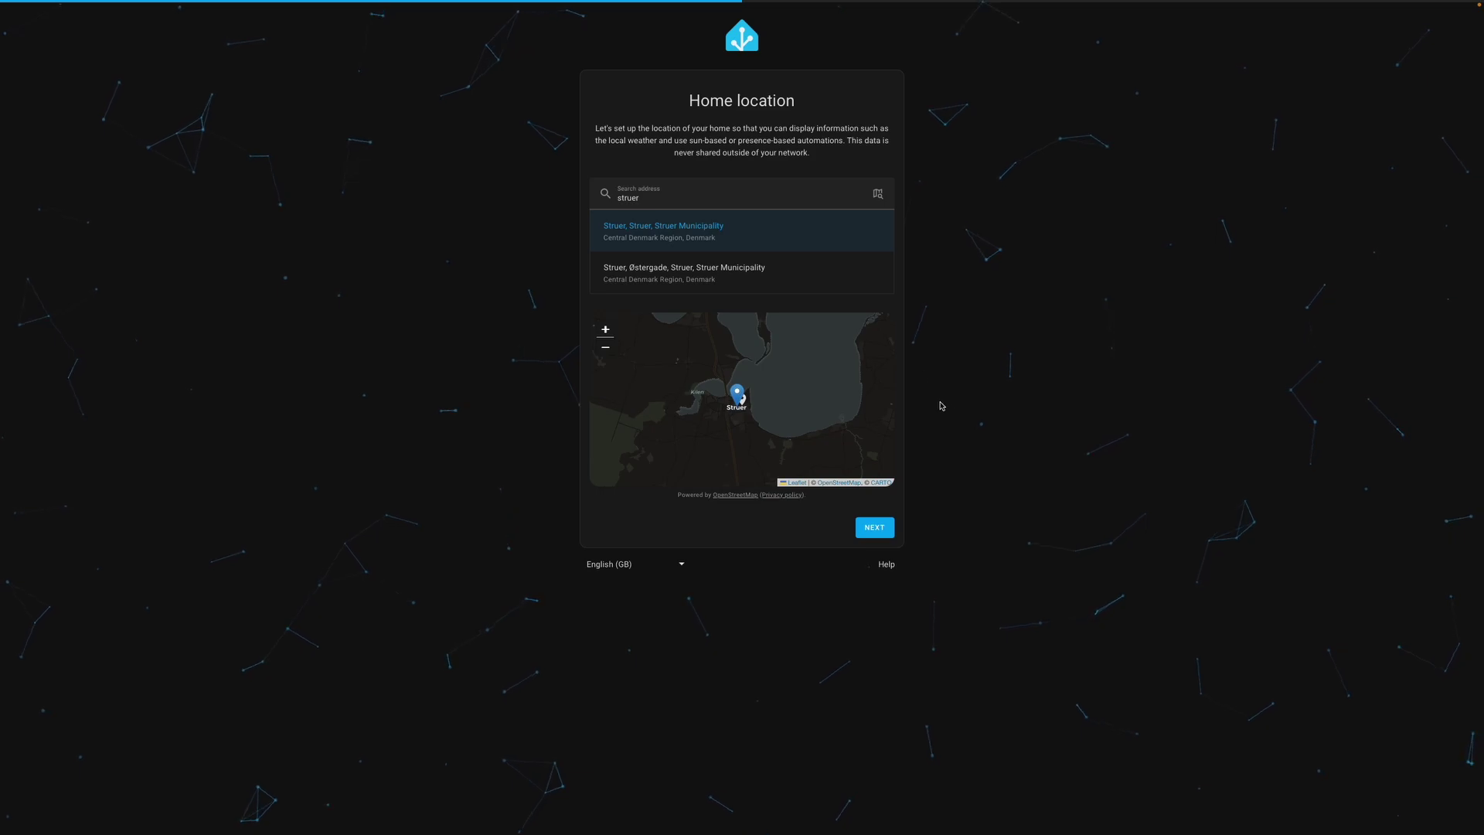
left_click(663, 238)
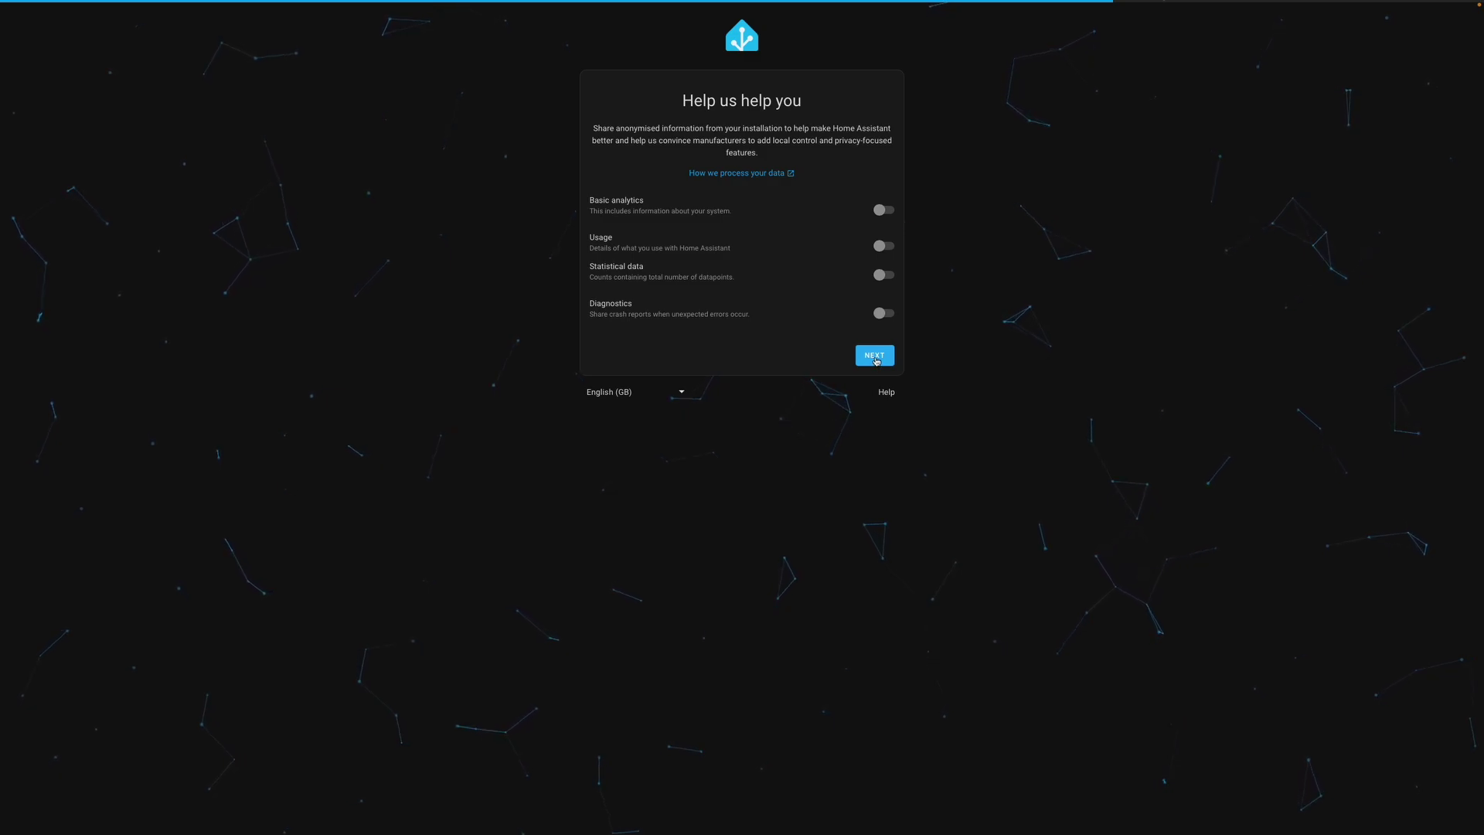
left_click(876, 356)
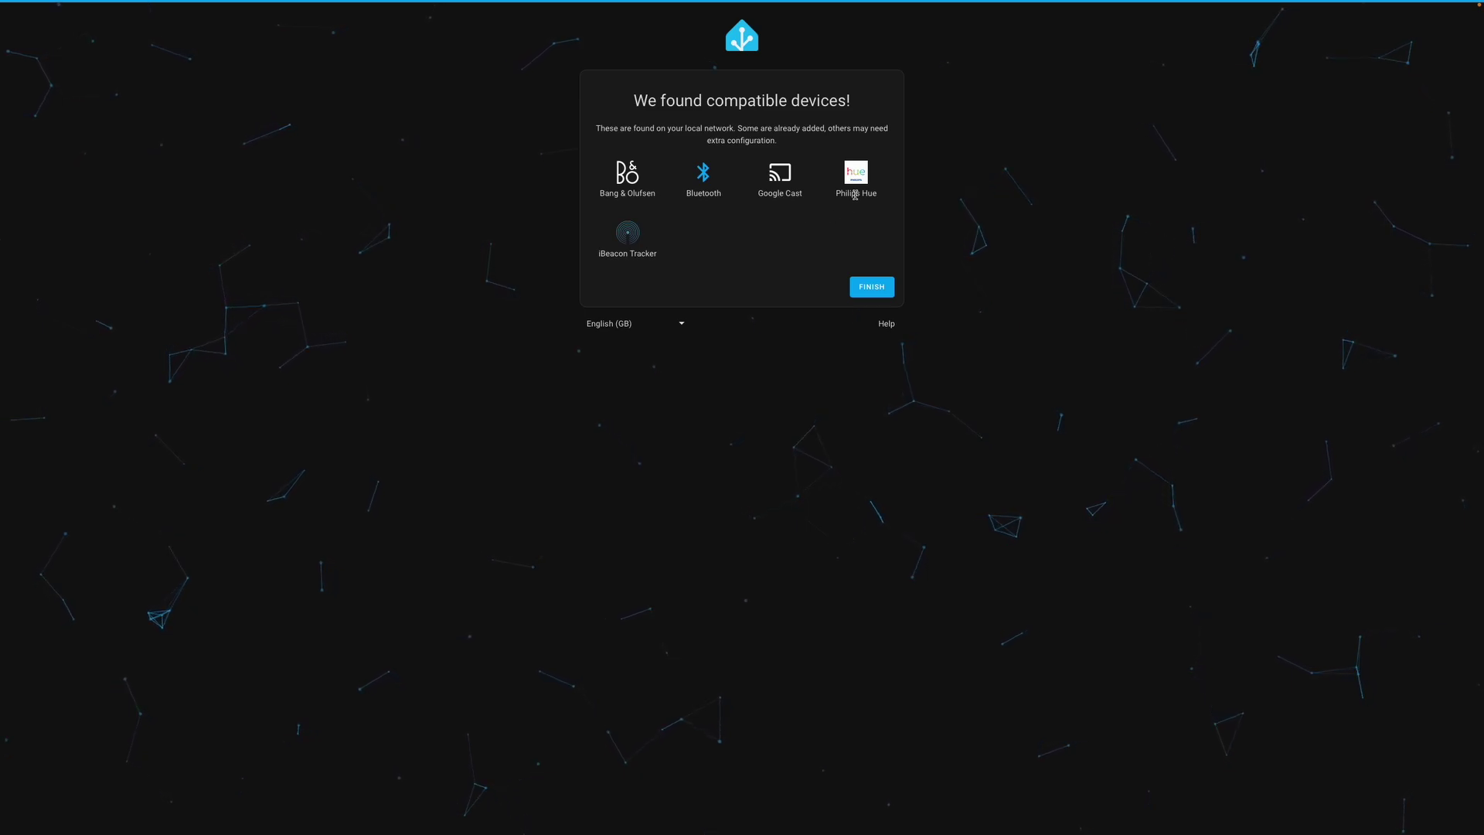
- Finish onboarding, decline Safari's Save Password prompt and land on the Overview dashboard
left_click(866, 299)
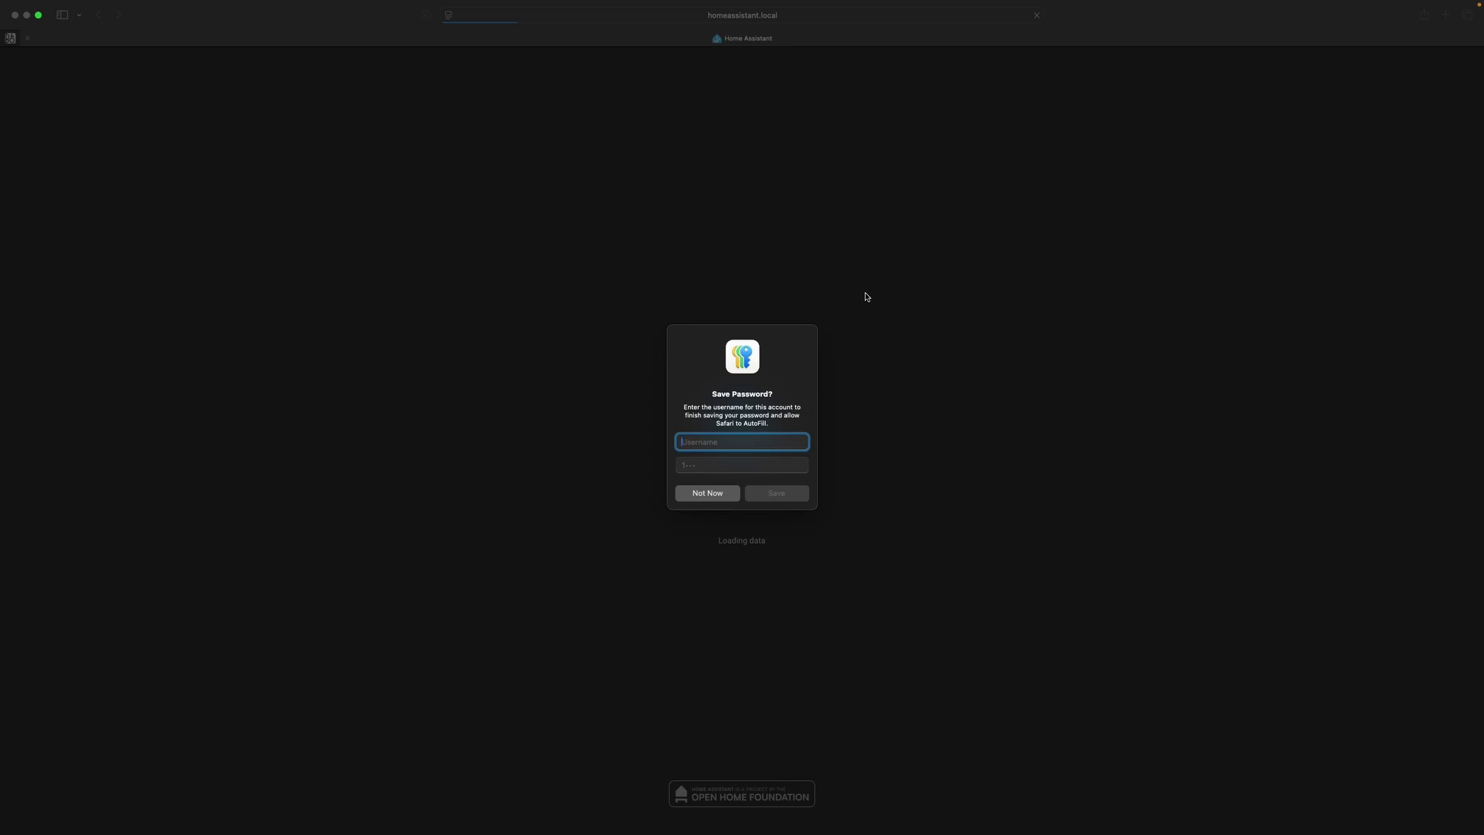
left_click(709, 492)
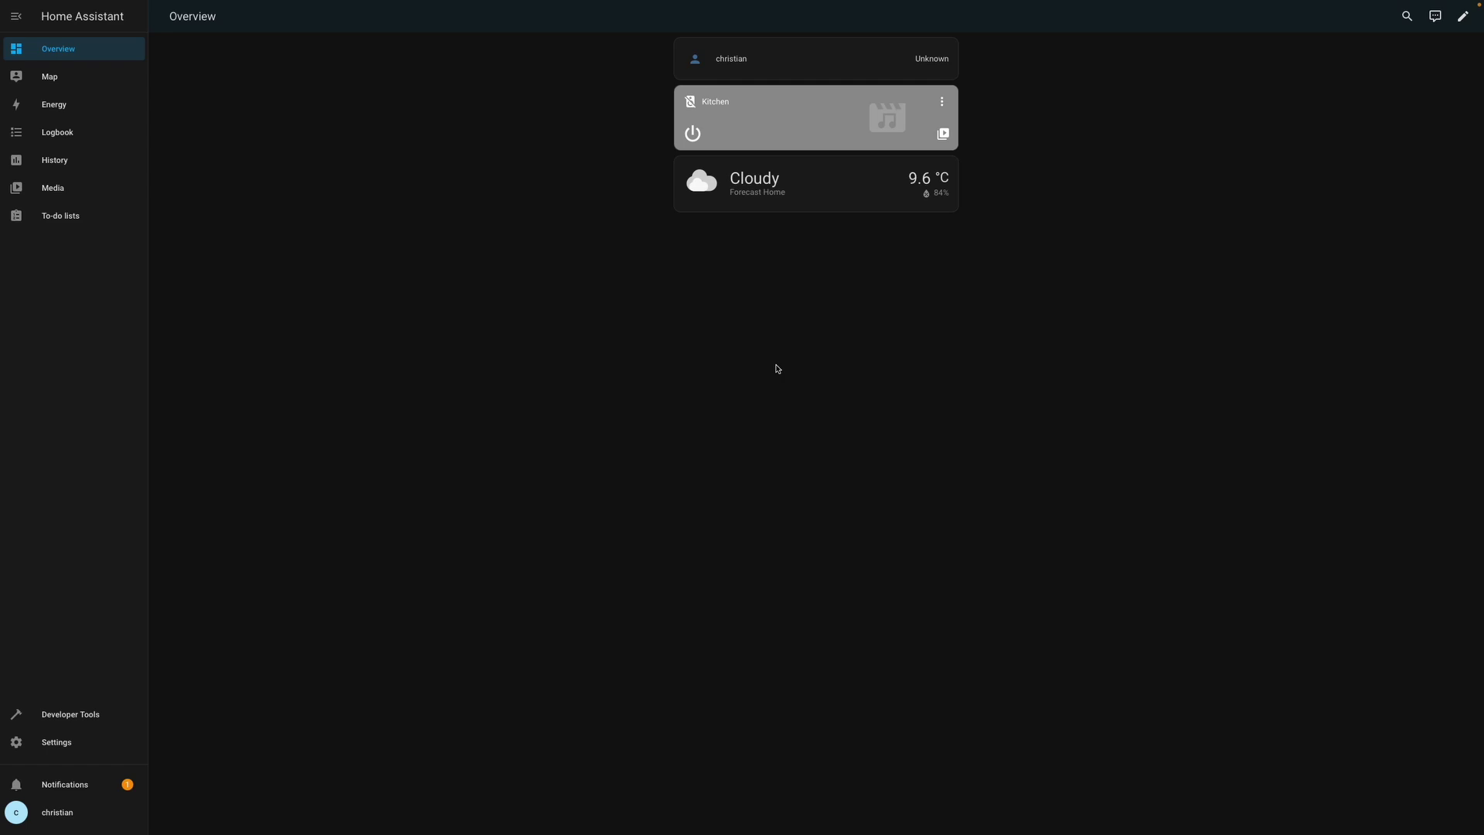
- Go to Settings > Devices & Services and start configuring the discovered Kitchen speaker
left_click(52, 751)
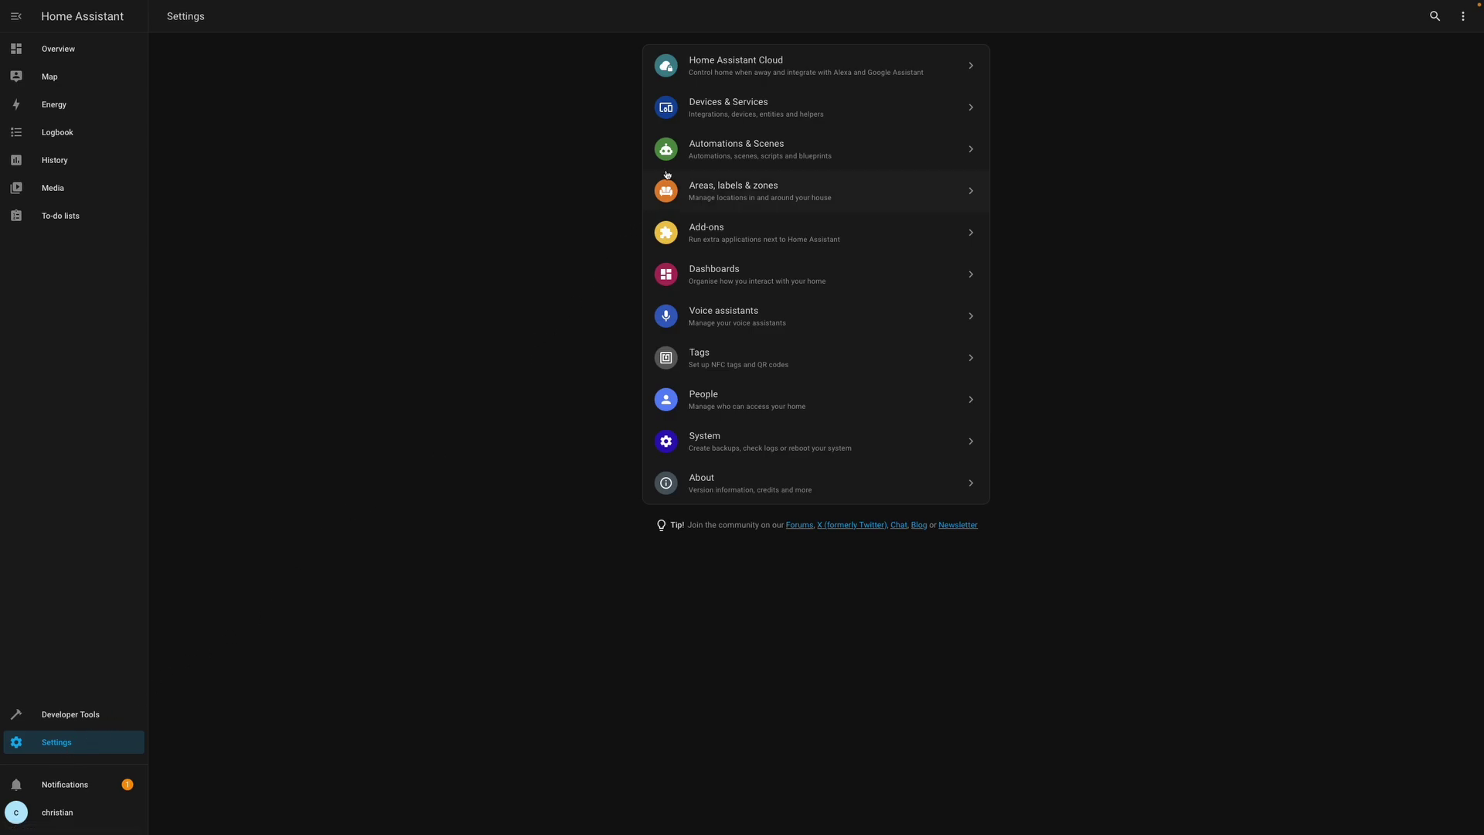
left_click(728, 114)
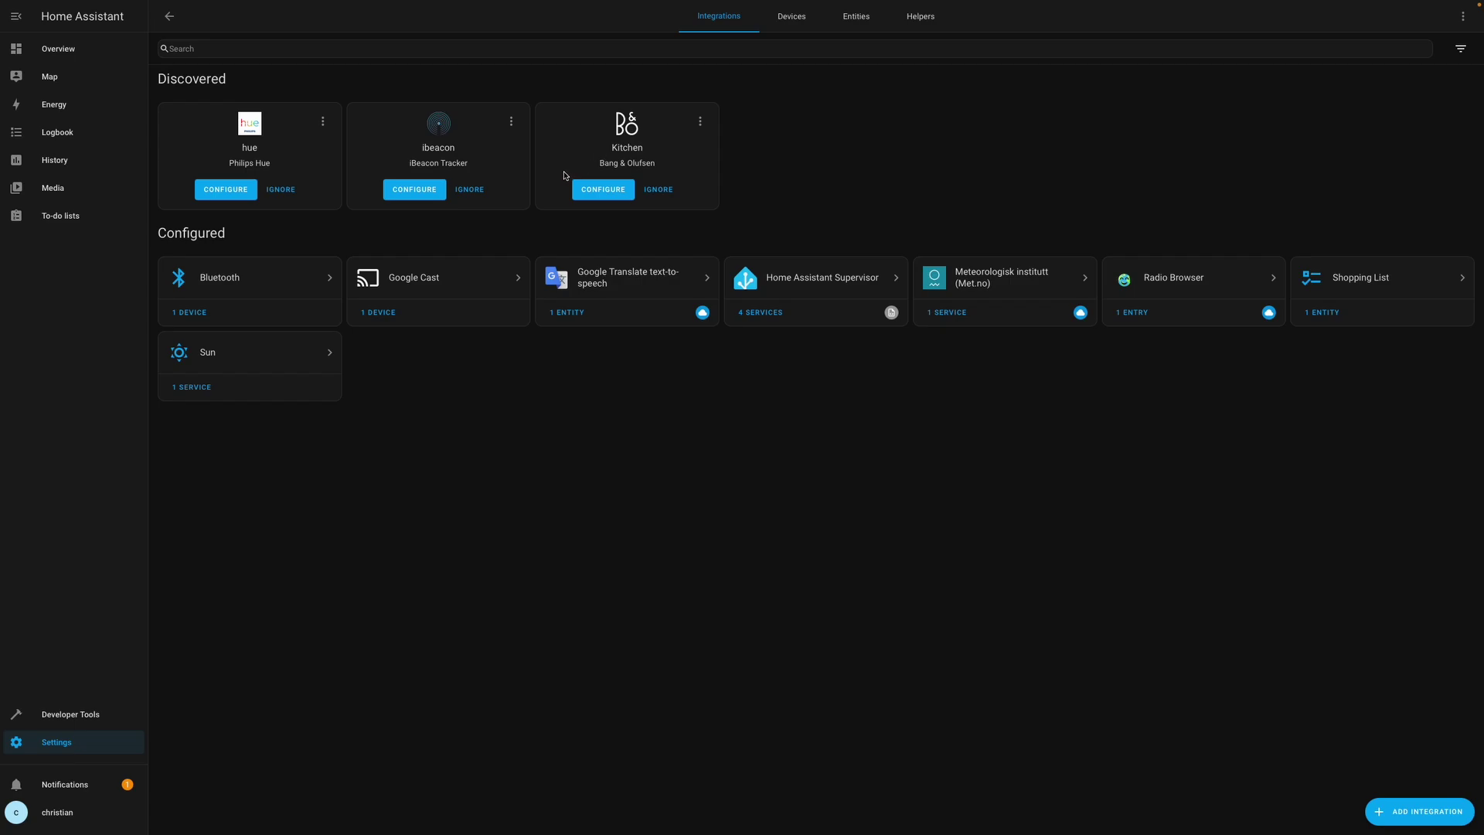
left_click(597, 193)
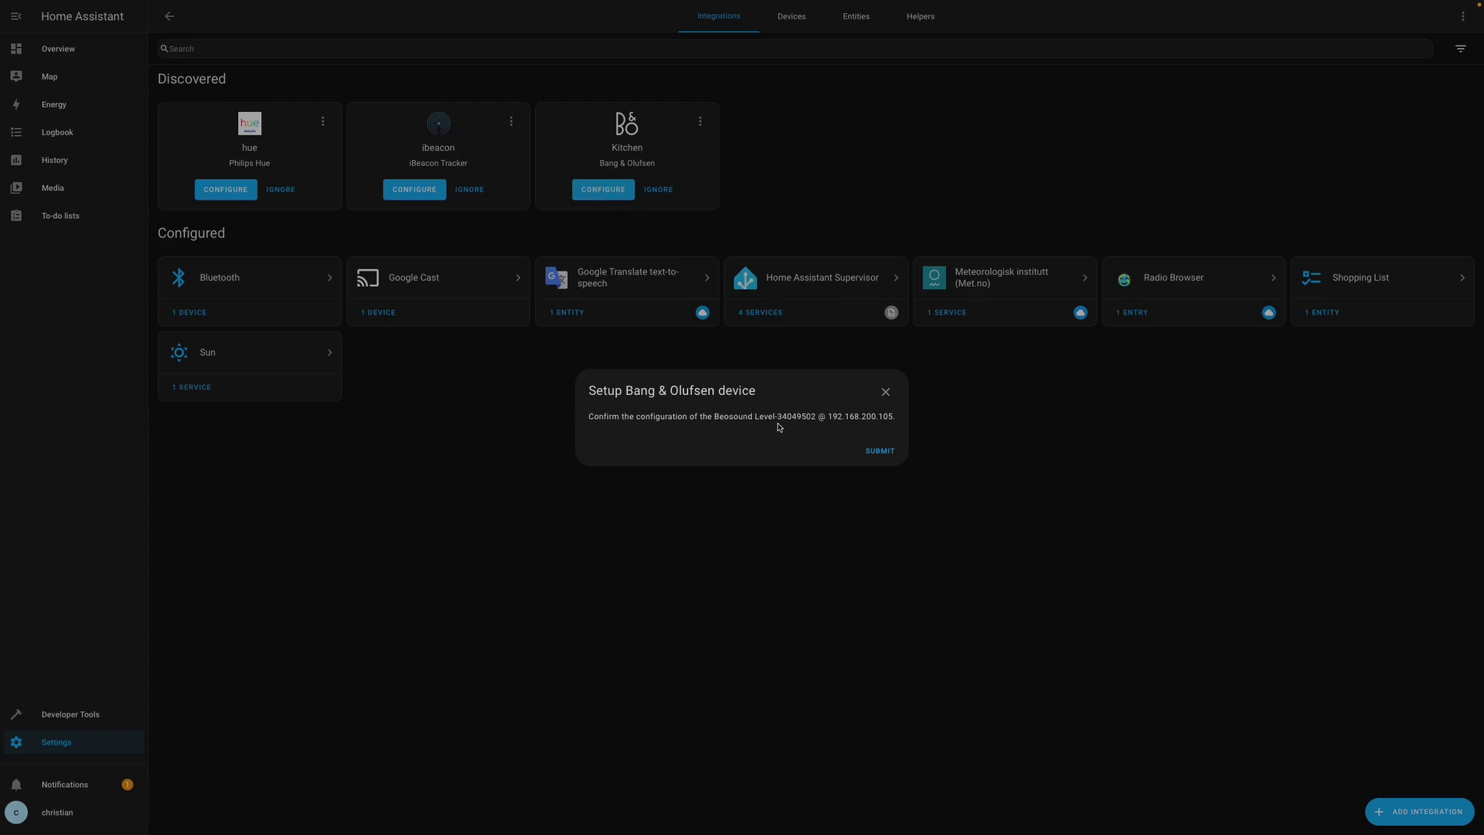
- Add the Beosound Level-34049502 speaker and assign it to the Kitchen area
left_click(885, 461)
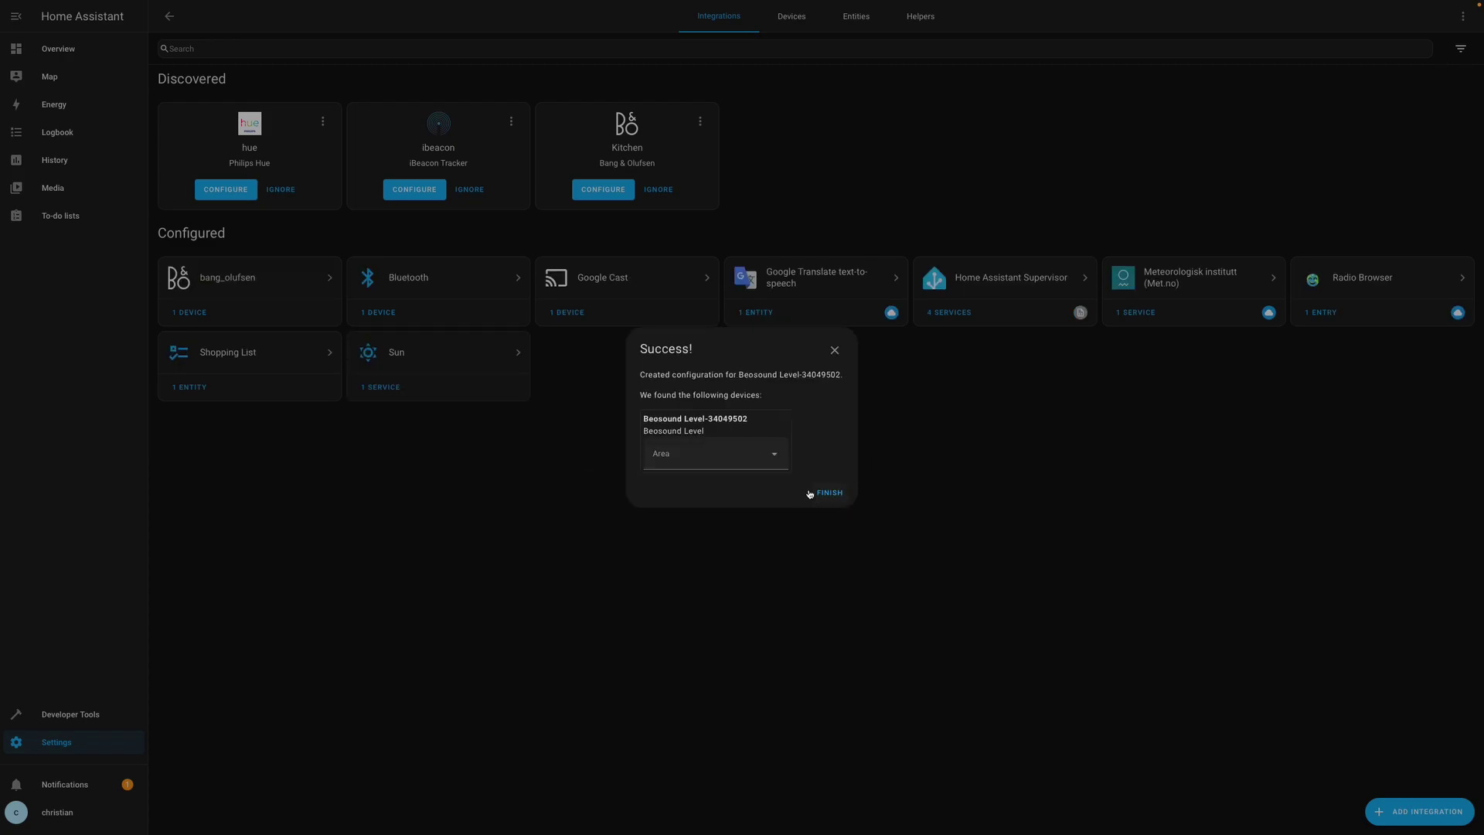
left_click(767, 472)
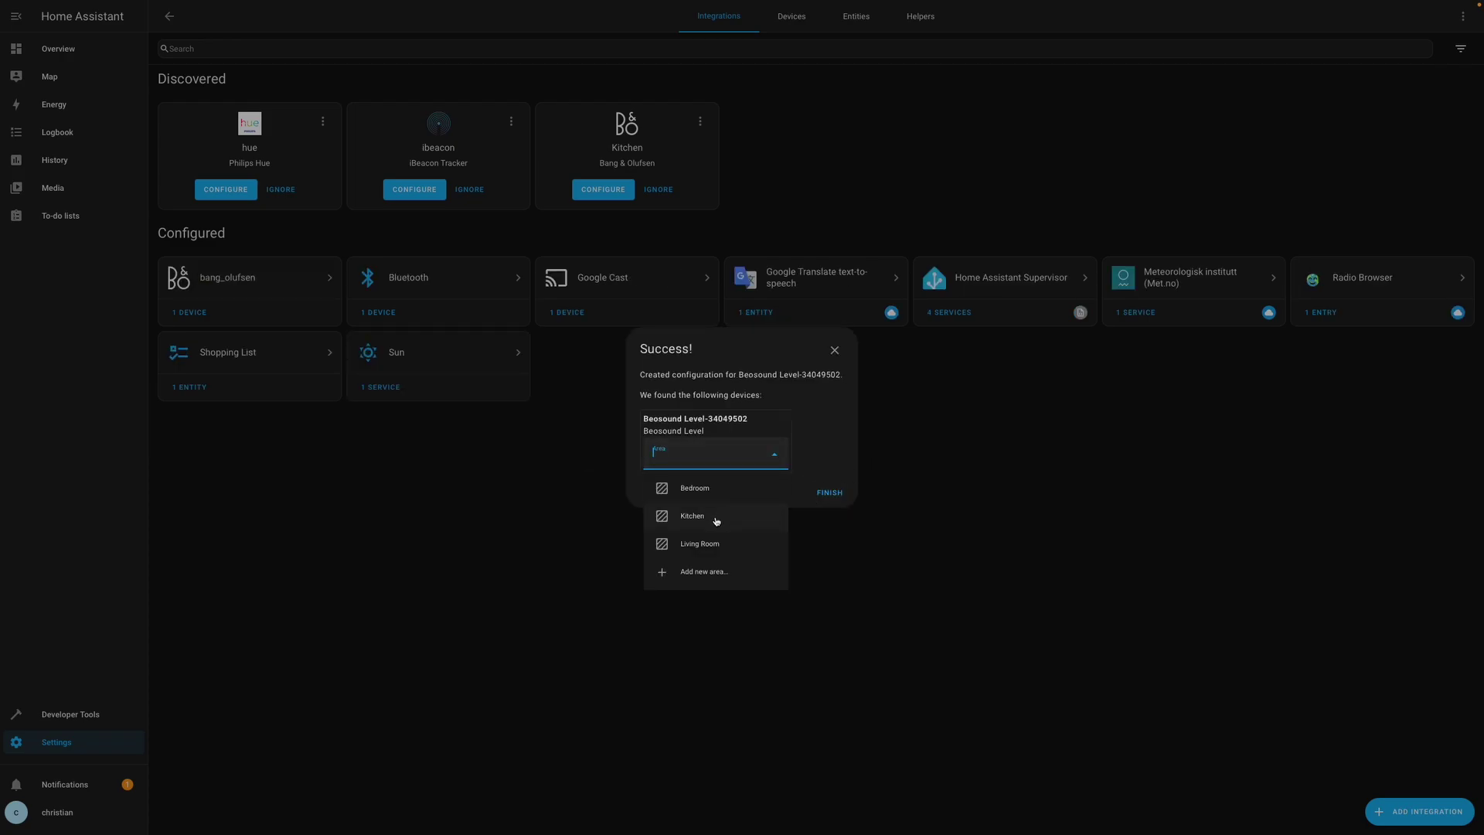
left_click(716, 520)
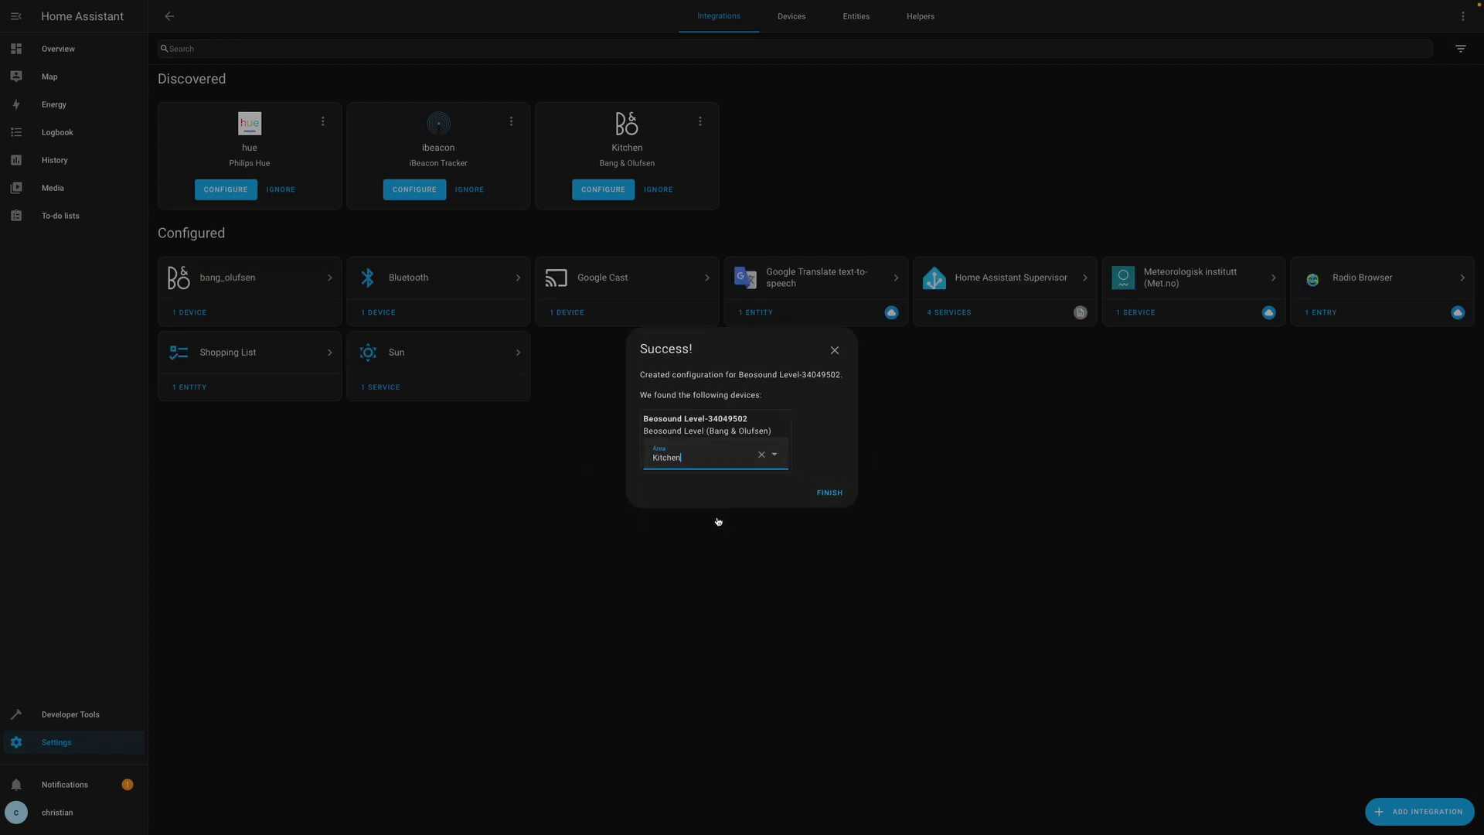
left_click(833, 494)
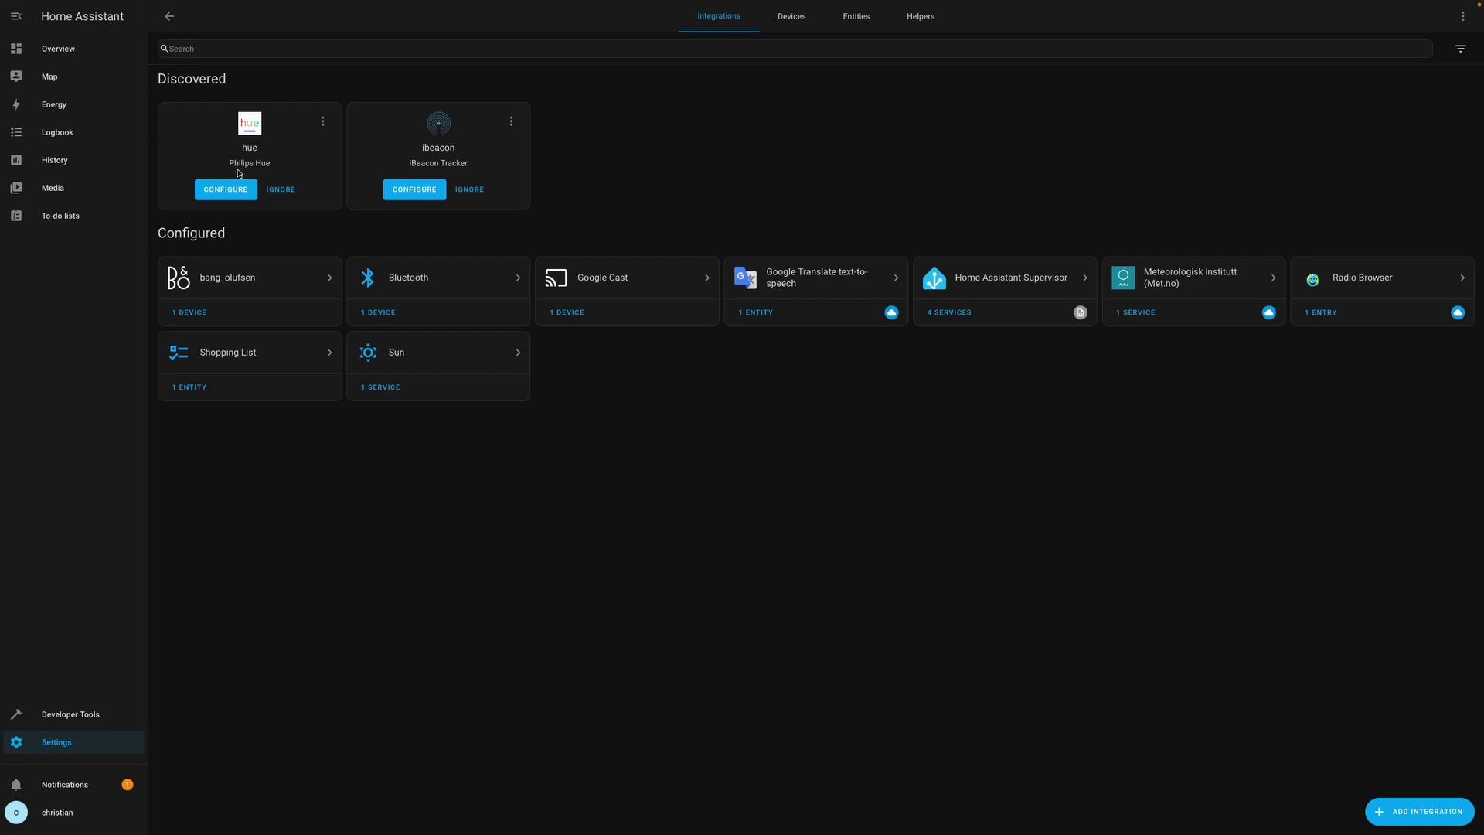
- Link the discovered Philips Hue bridge so hue is configured with its 17 devices
left_click(237, 195)
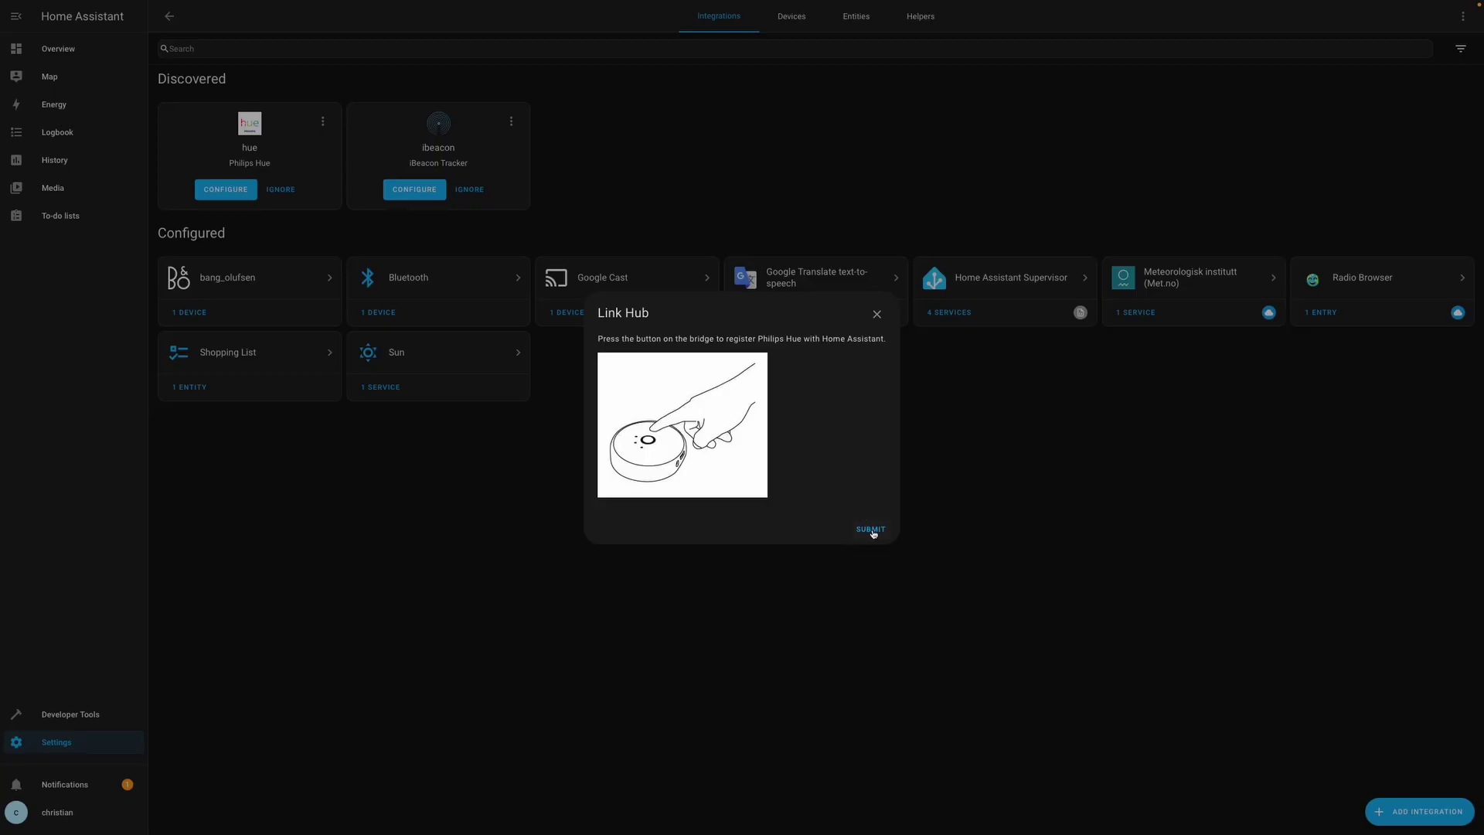
left_click(873, 534)
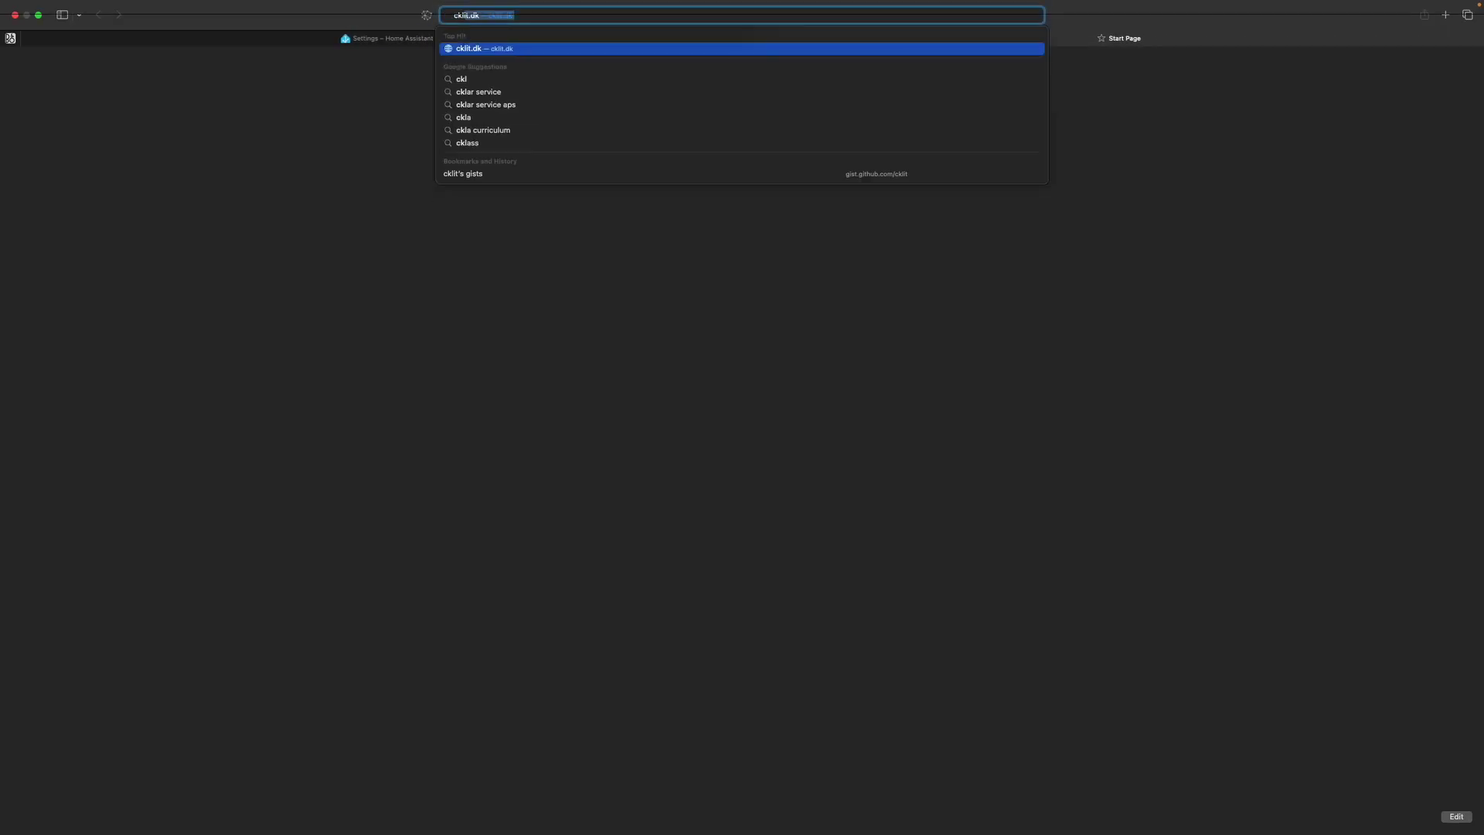
type("it.dk")
- Load cklit.dk and go to the 'B&O Mozart: Control lights using Beoremote One' post
key("Return")
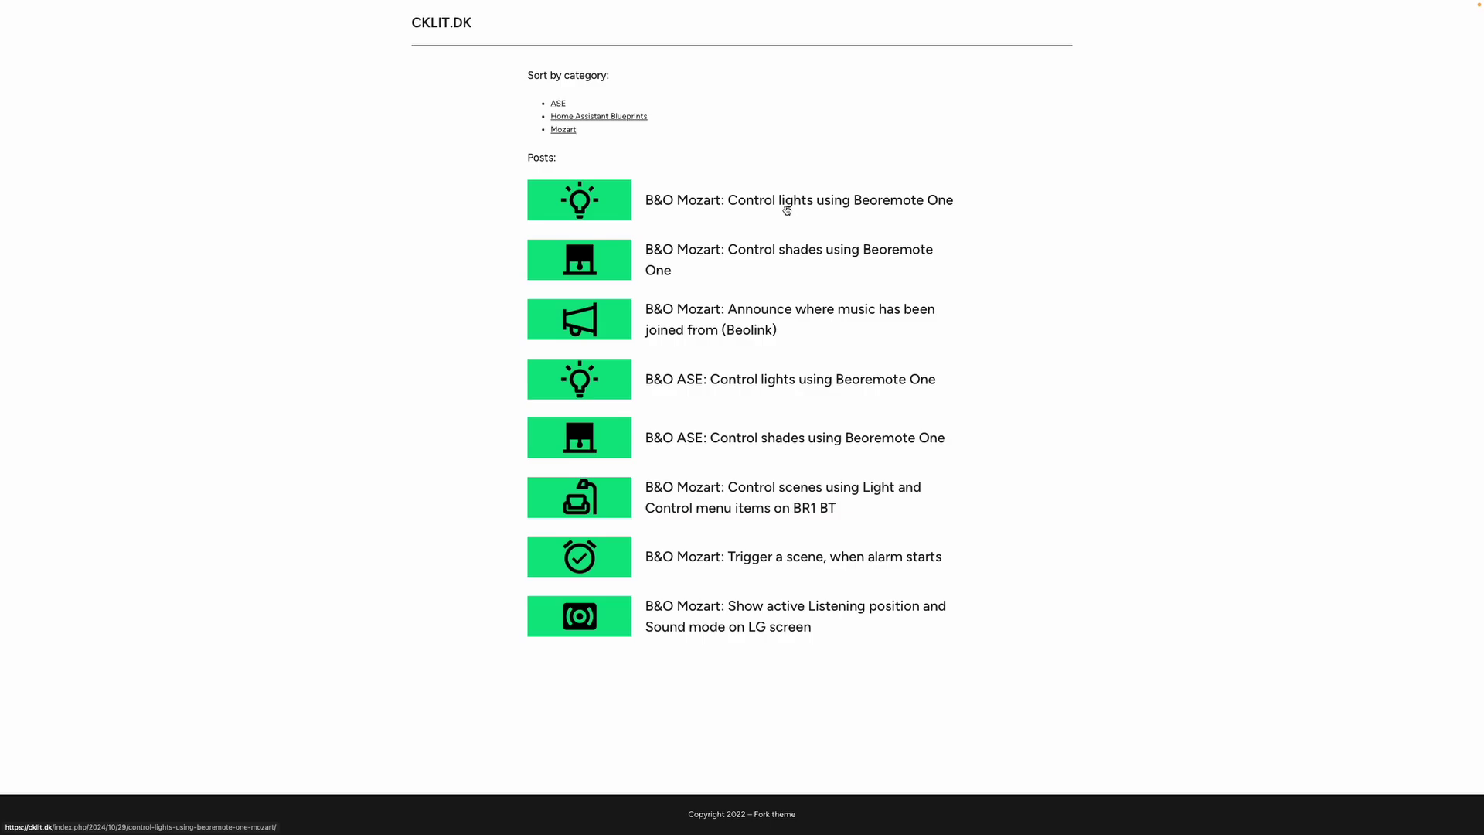
left_click(786, 209)
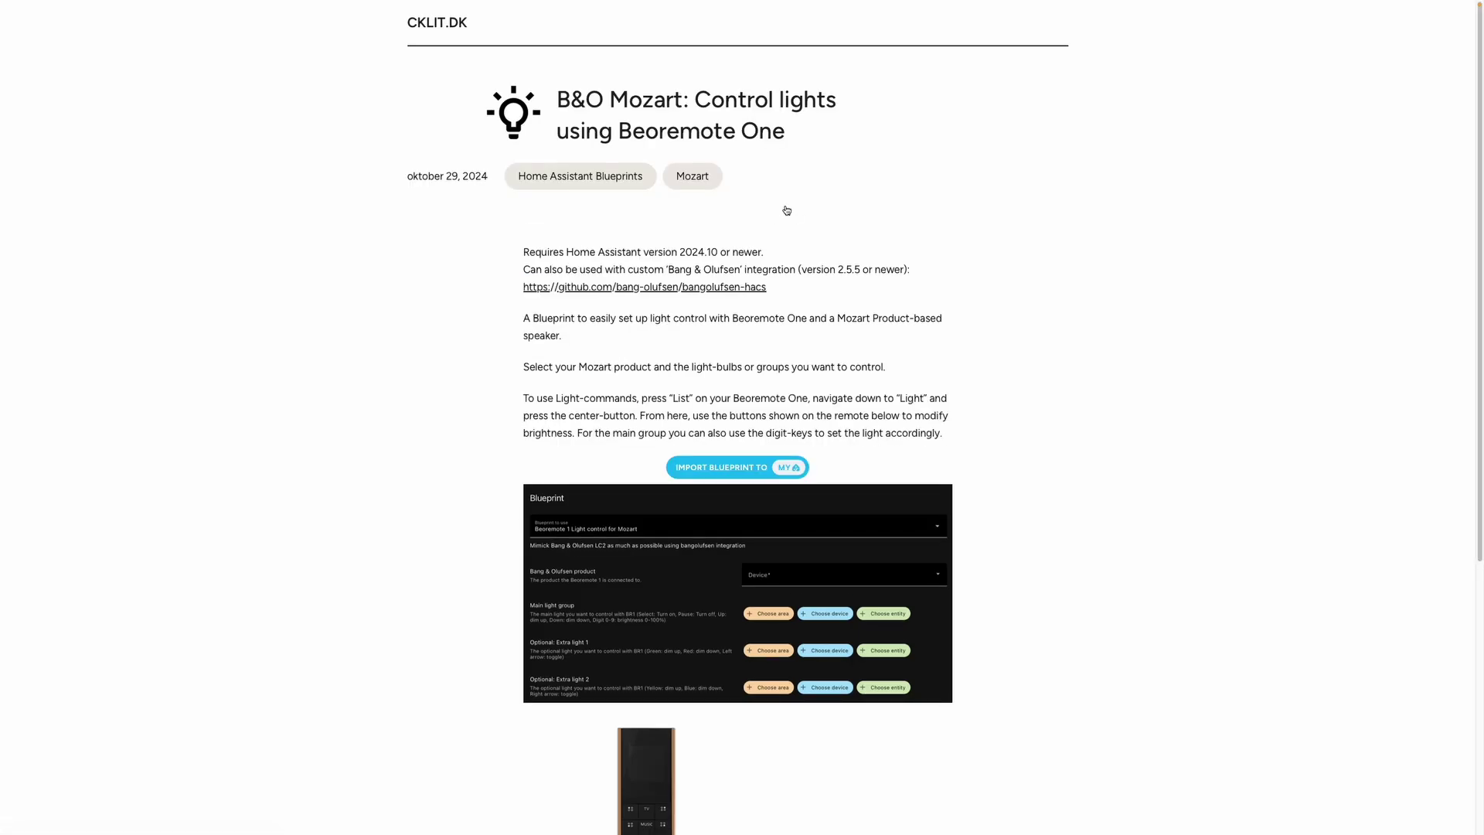
- Send the blueprint to My Home Assistant and enter the local instance address
left_click(754, 469)
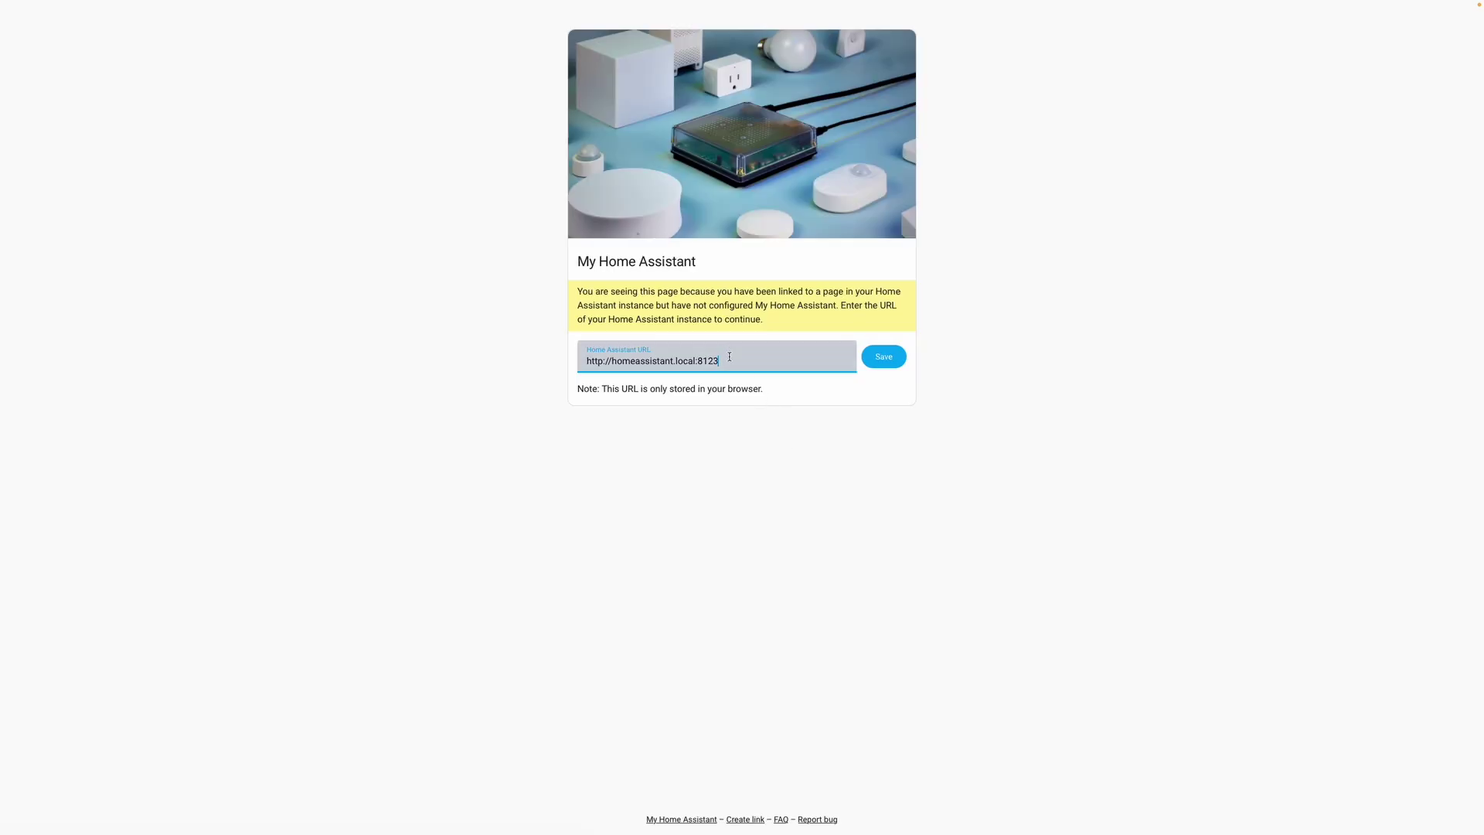
mouse_move(725, 364)
left_mouse_down()
mouse_move(561, 354)
mouse_move(726, 363)
left_mouse_up()
left_click(593, 358)
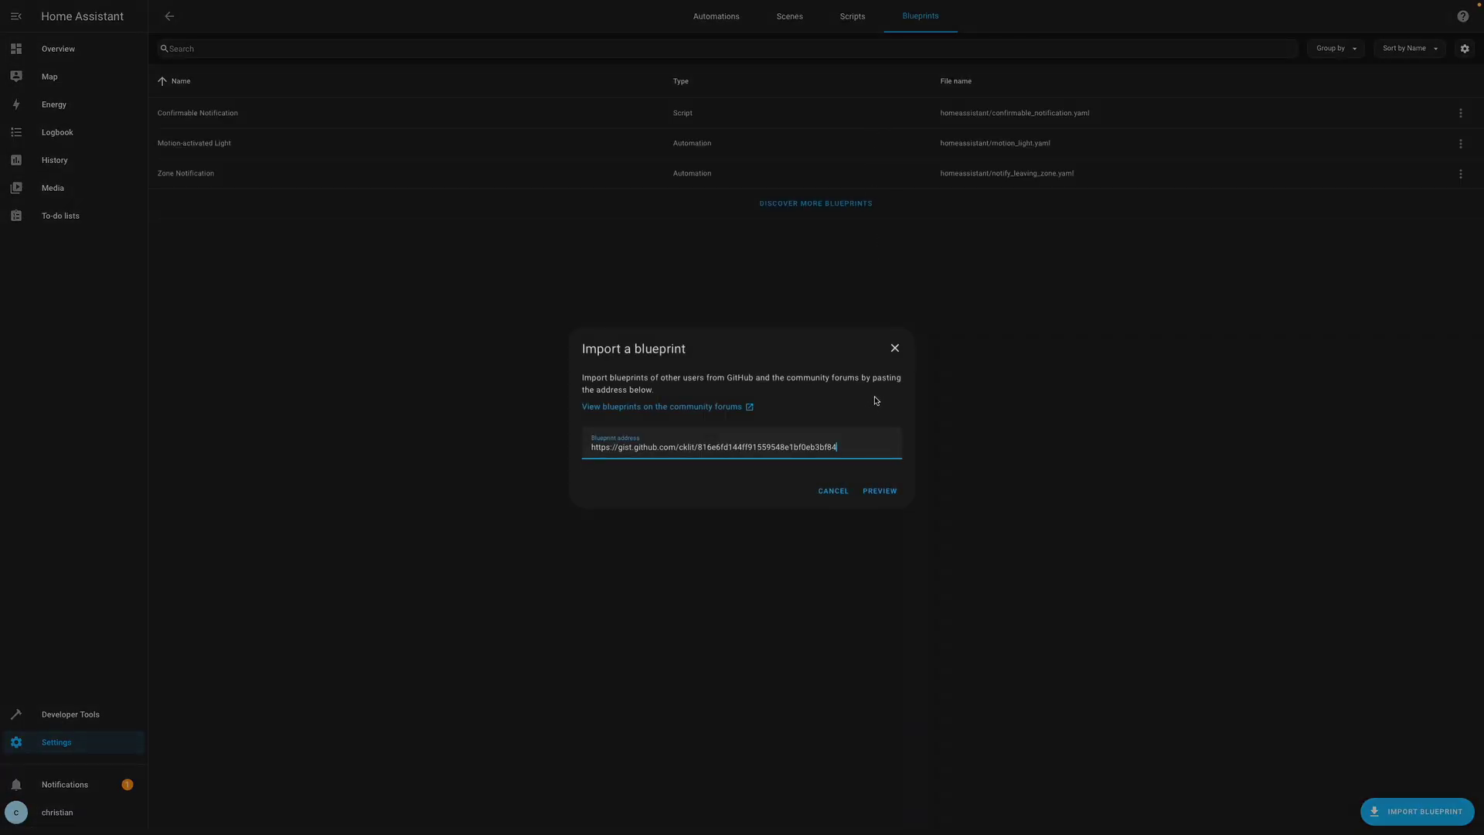
- Preview and import the Beoremote 1 Light control for Mozart blueprint
left_click(888, 495)
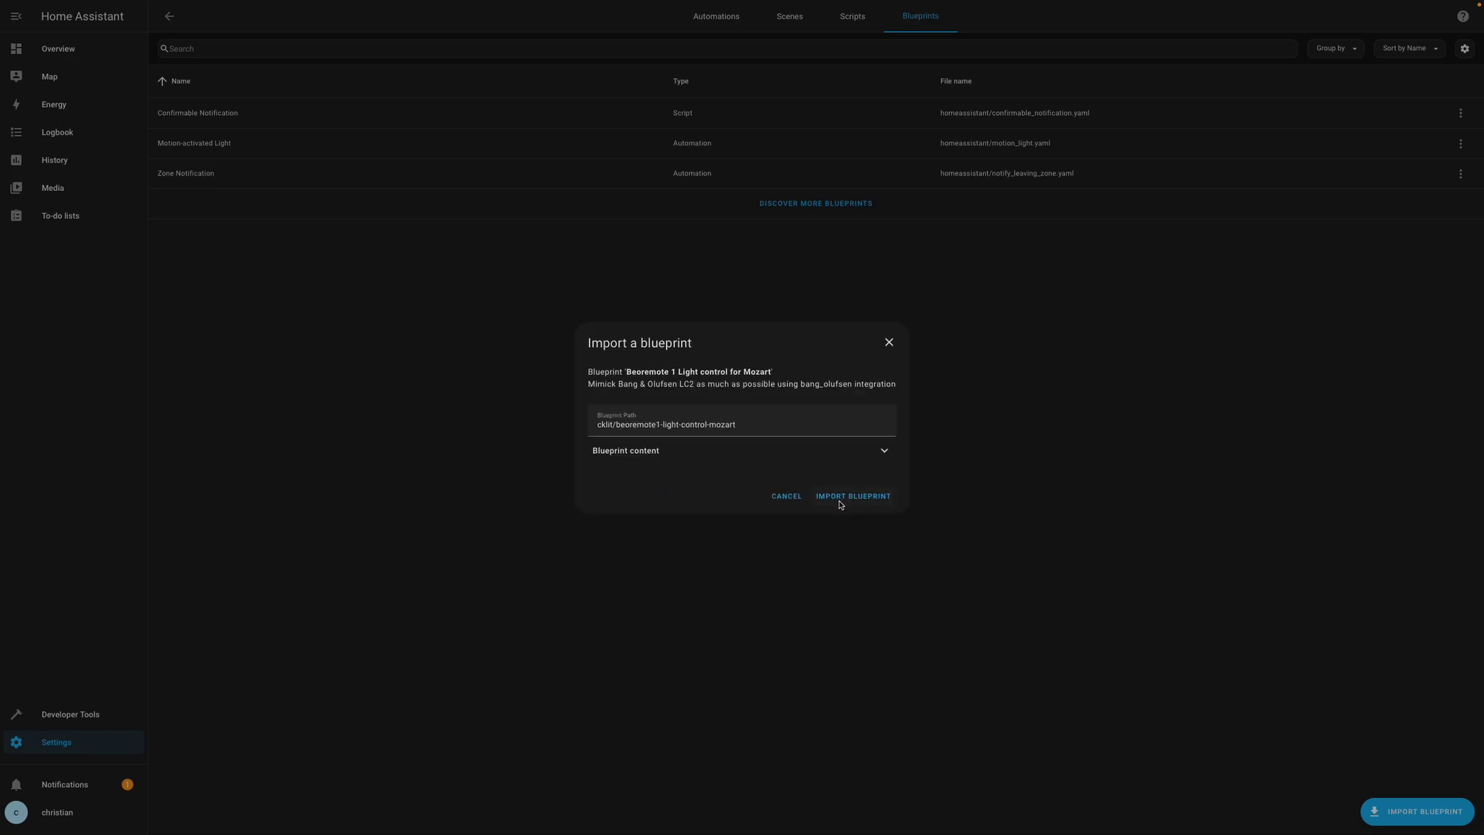
left_click(839, 497)
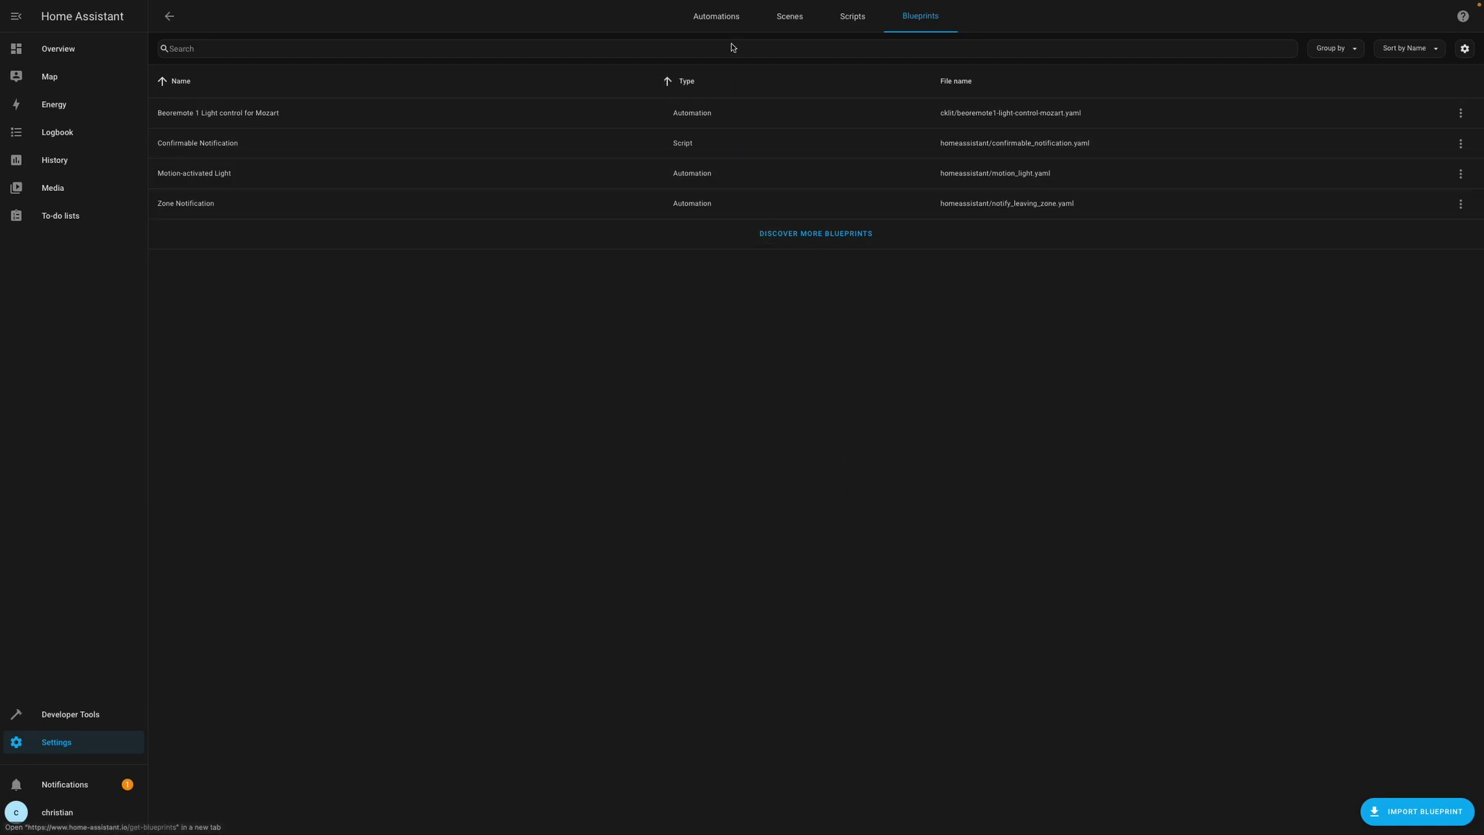
- Create a new automation based on the imported Beoremote light blueprint
left_click(727, 19)
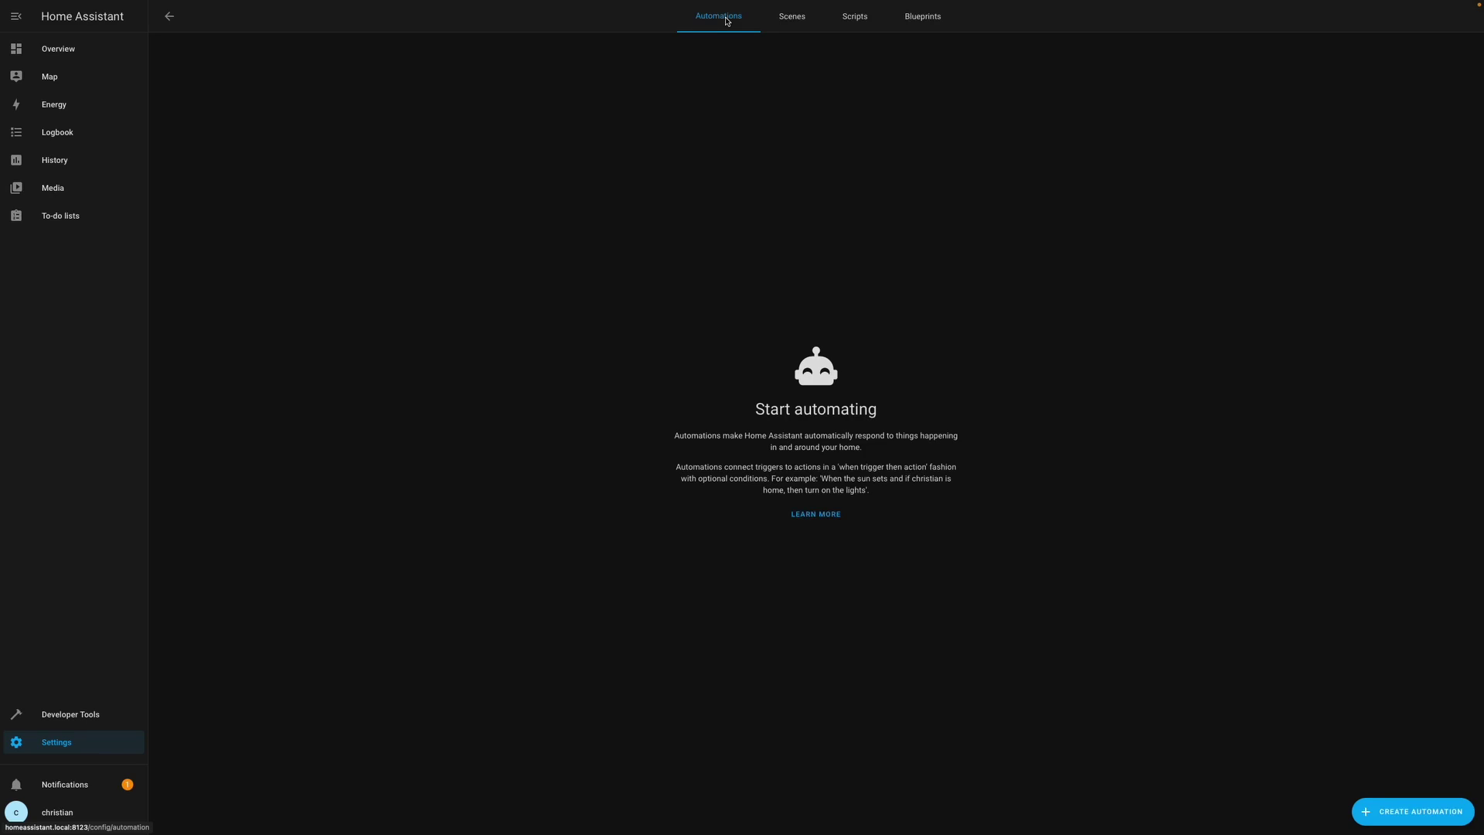
left_click(1377, 816)
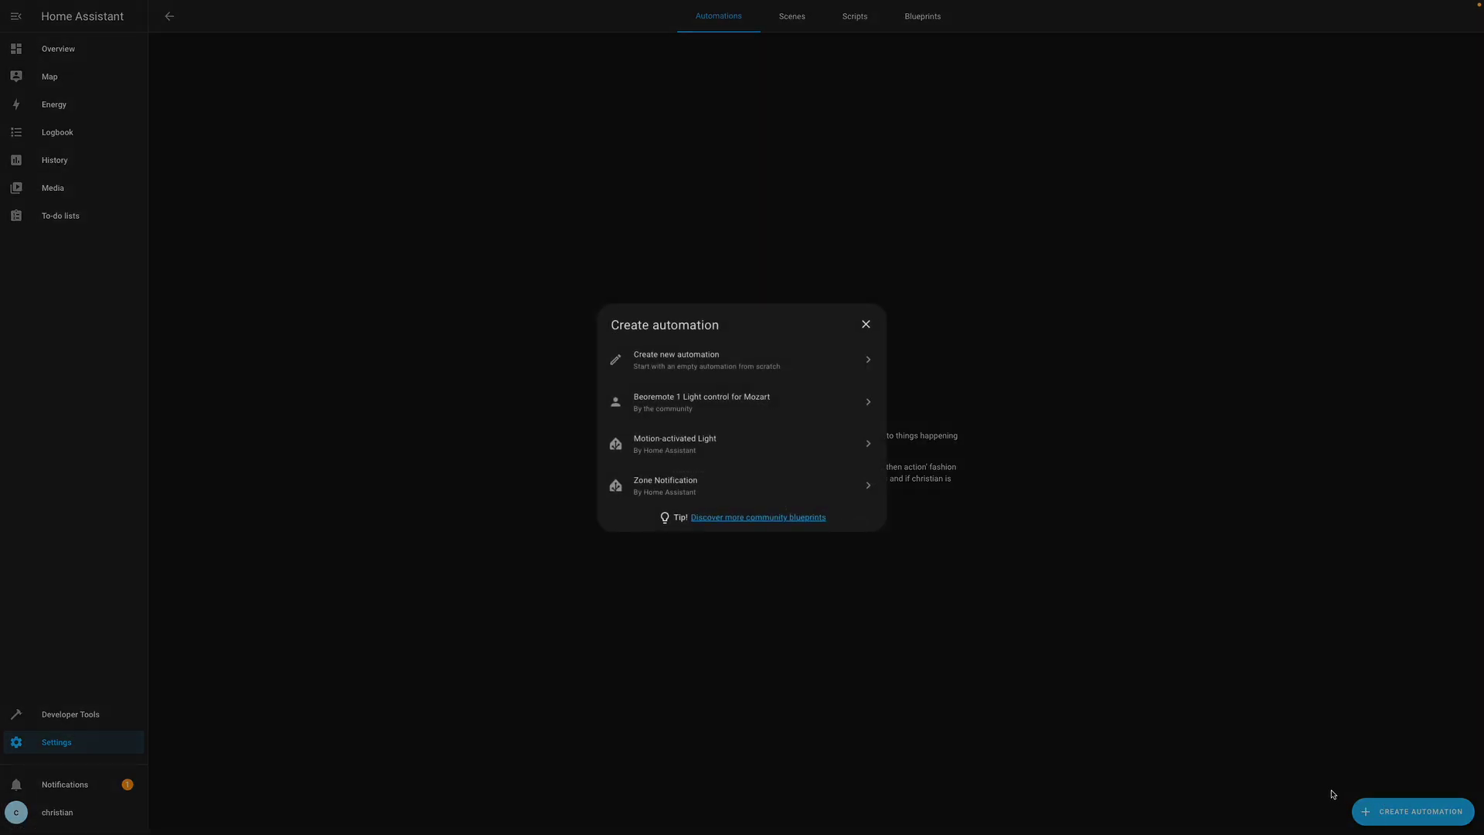
left_click(684, 409)
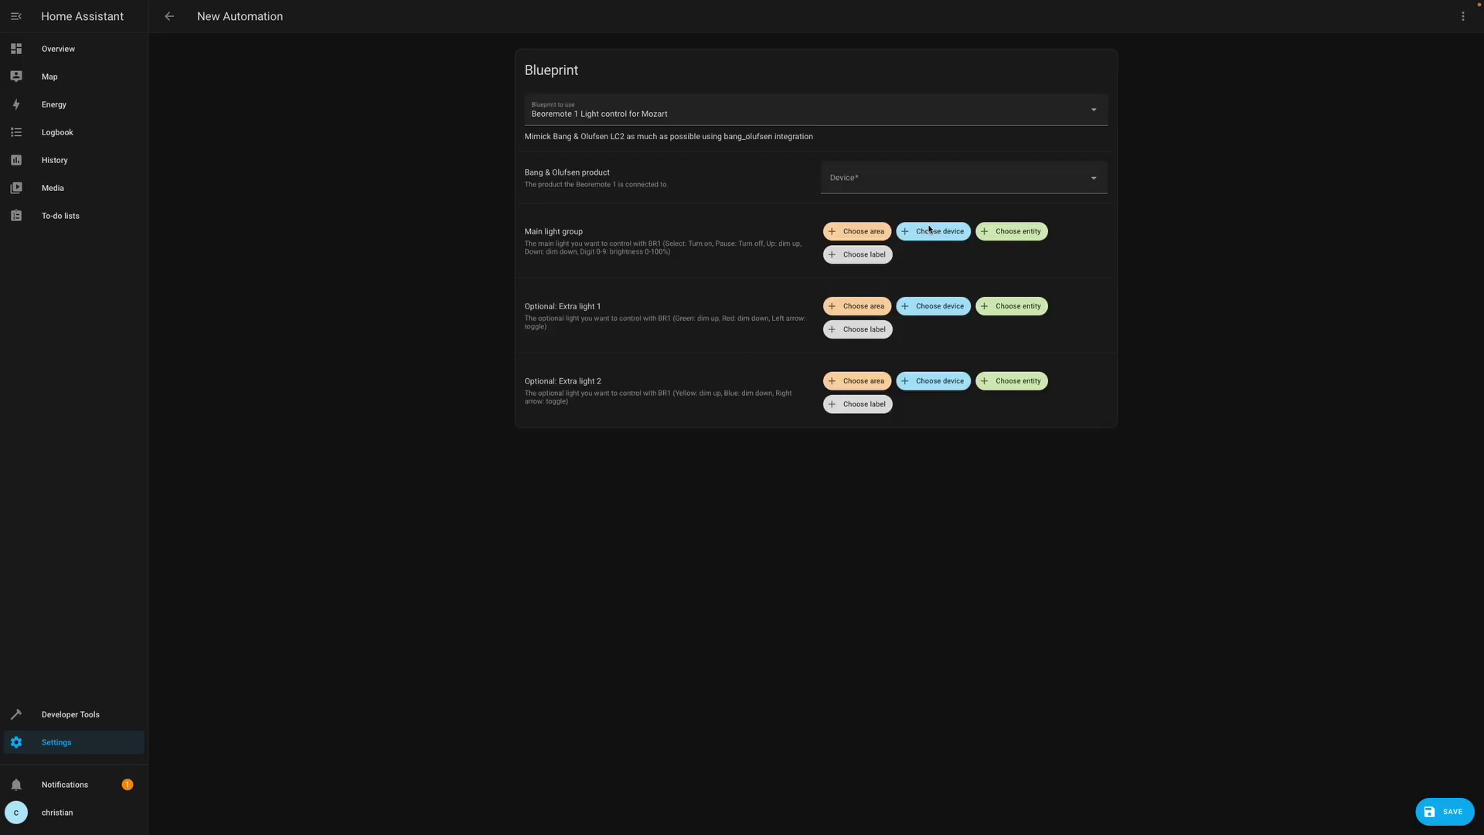
- Choose Beosound Level-34049502 as the product and Lamp as the main light
left_click(969, 181)
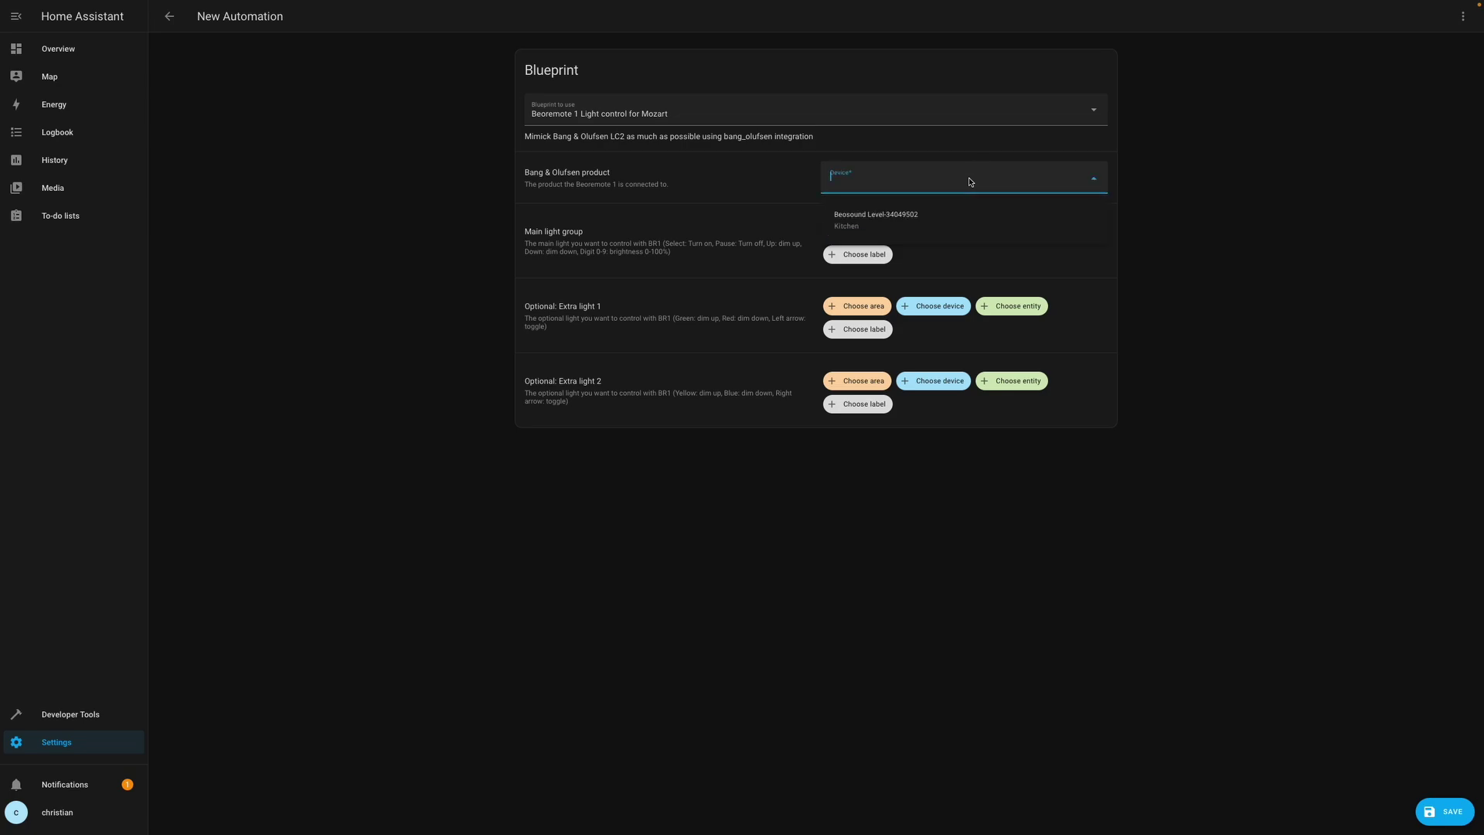
left_click(908, 227)
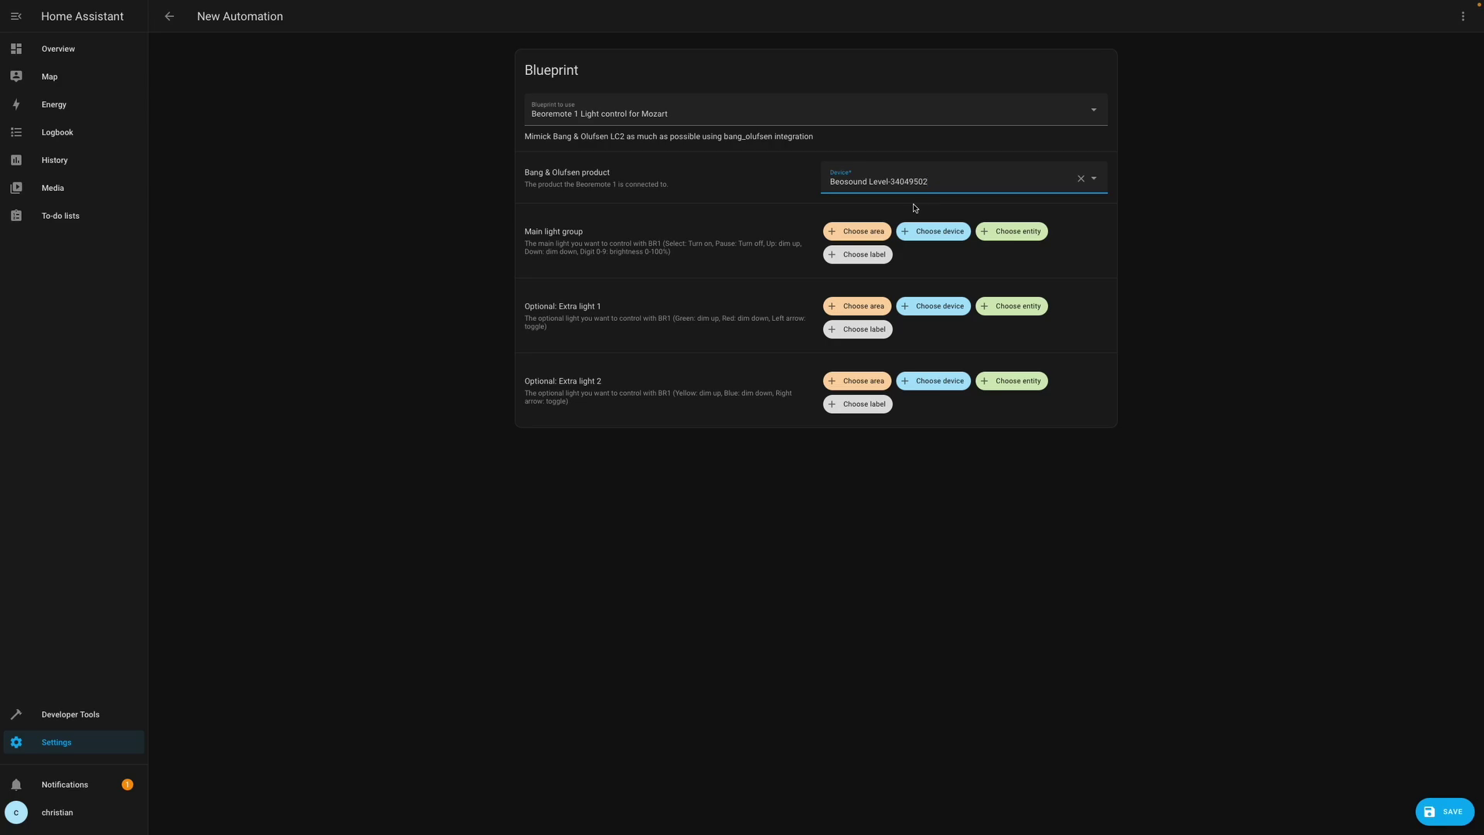
left_click(1008, 236)
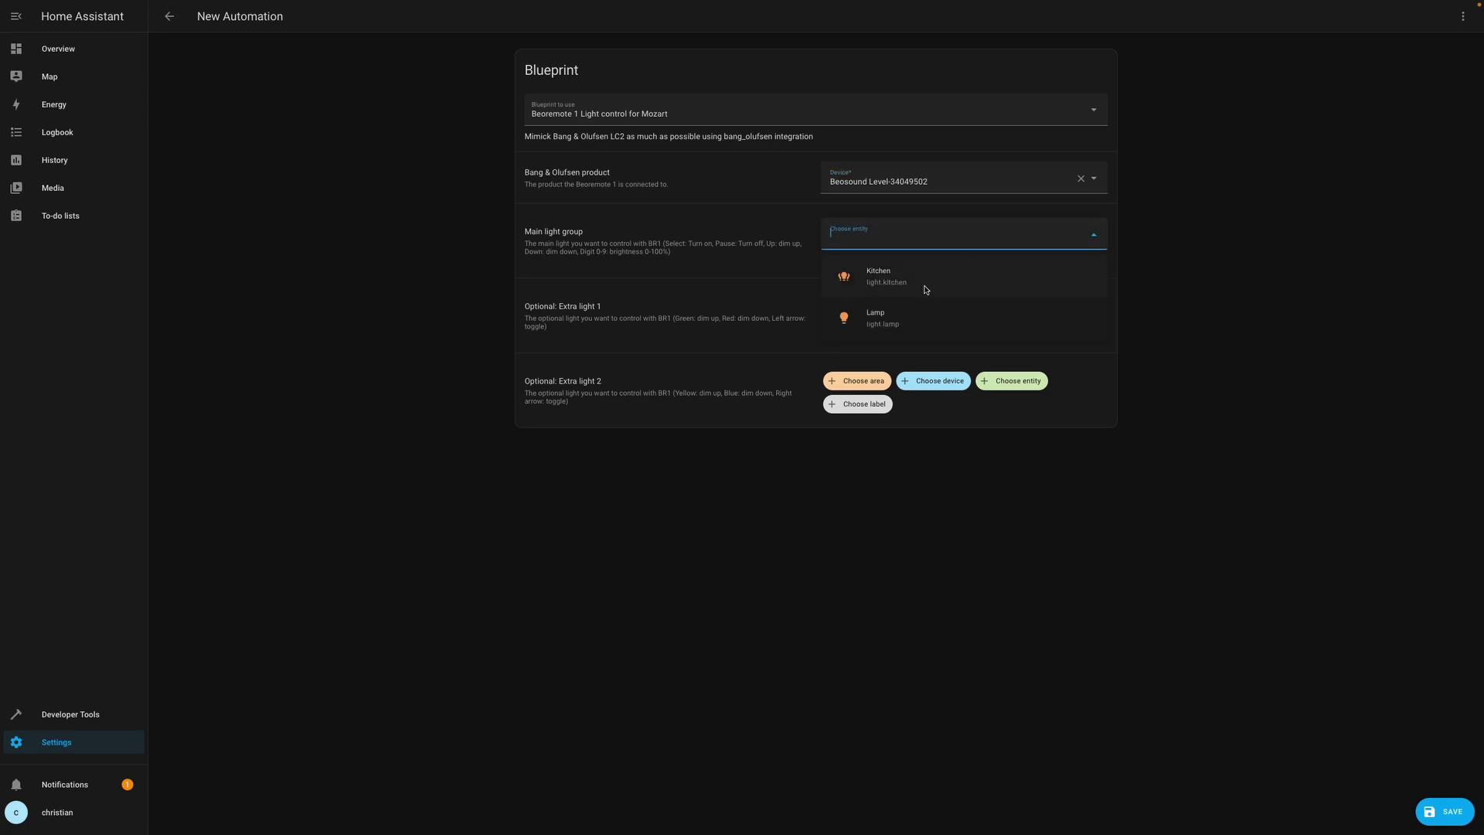
left_click(911, 318)
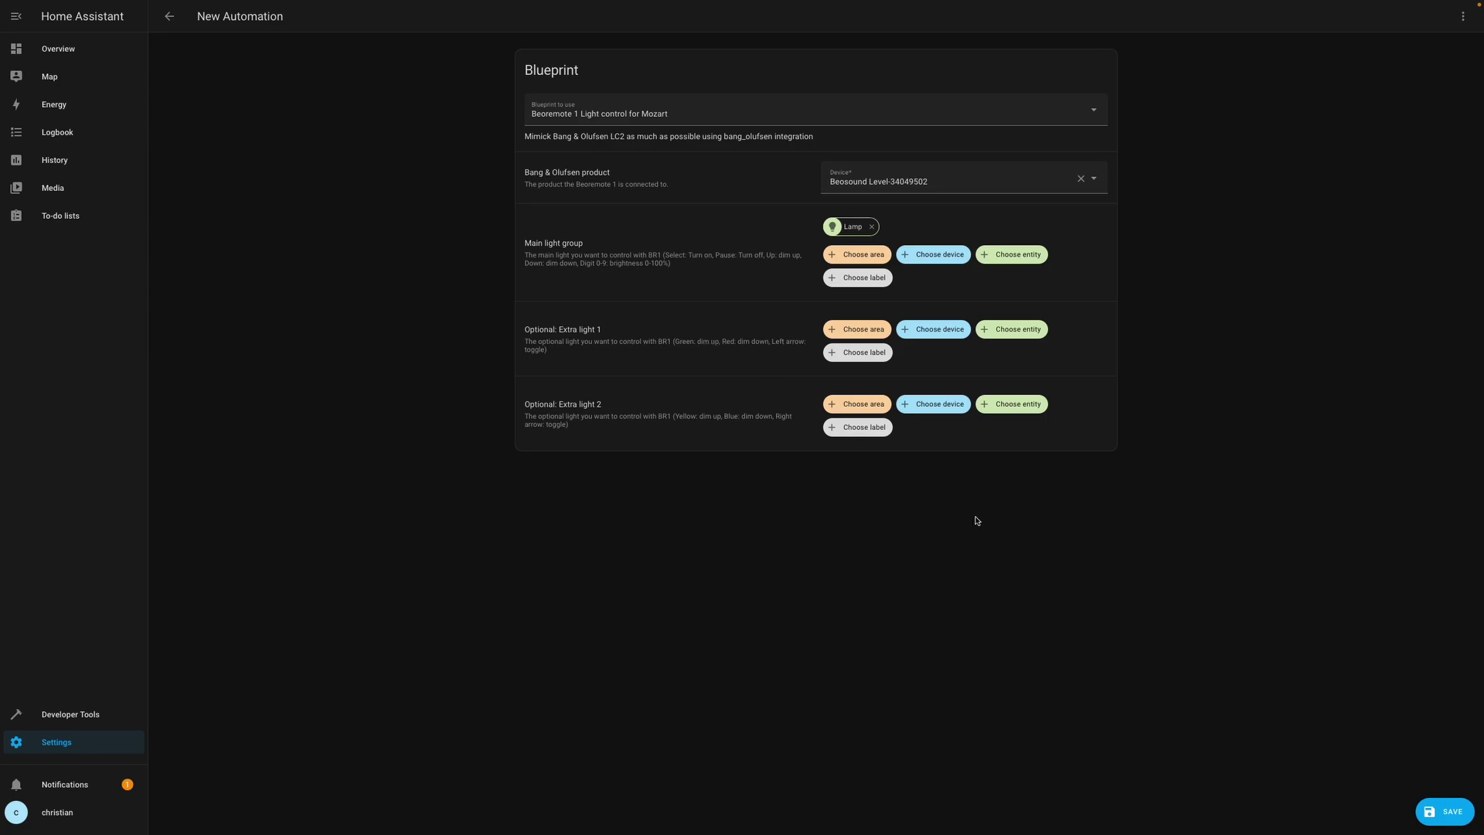
- Save the automation, replacing the default name with 'Light control'
left_click(1442, 810)
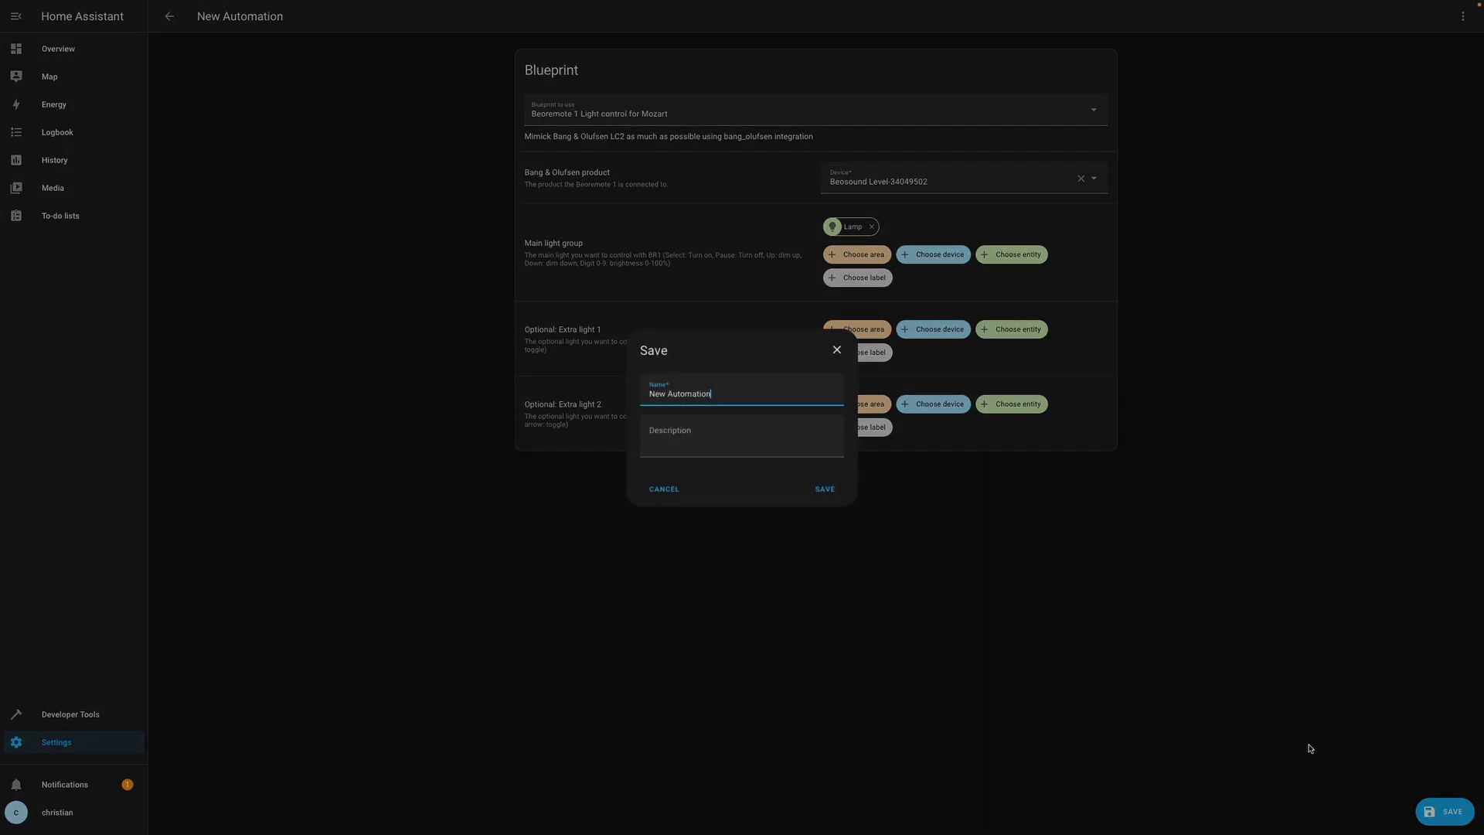
key("ctrl+a")
type("Light")
type(" contro")
left_click(830, 491)
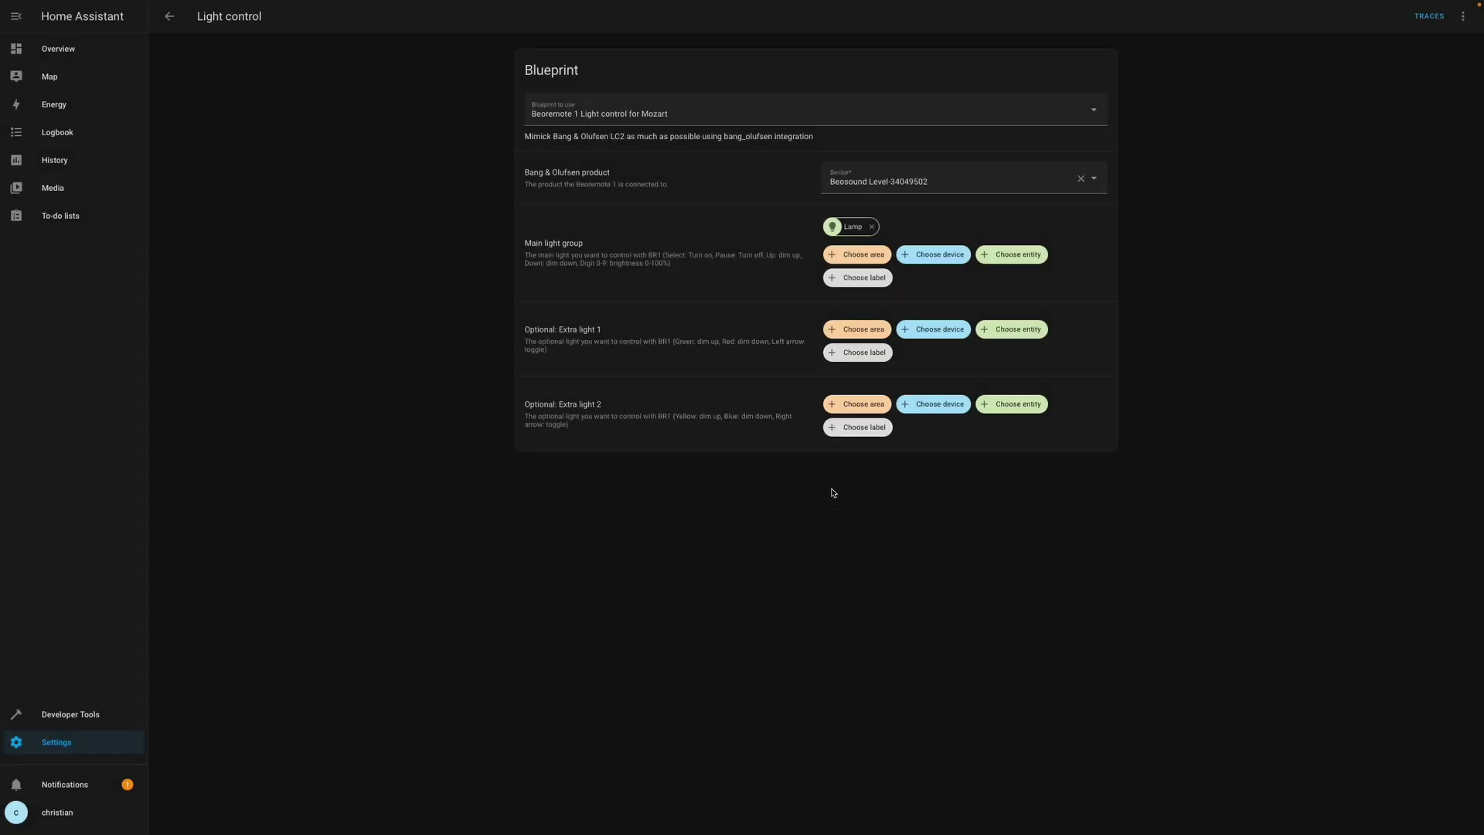